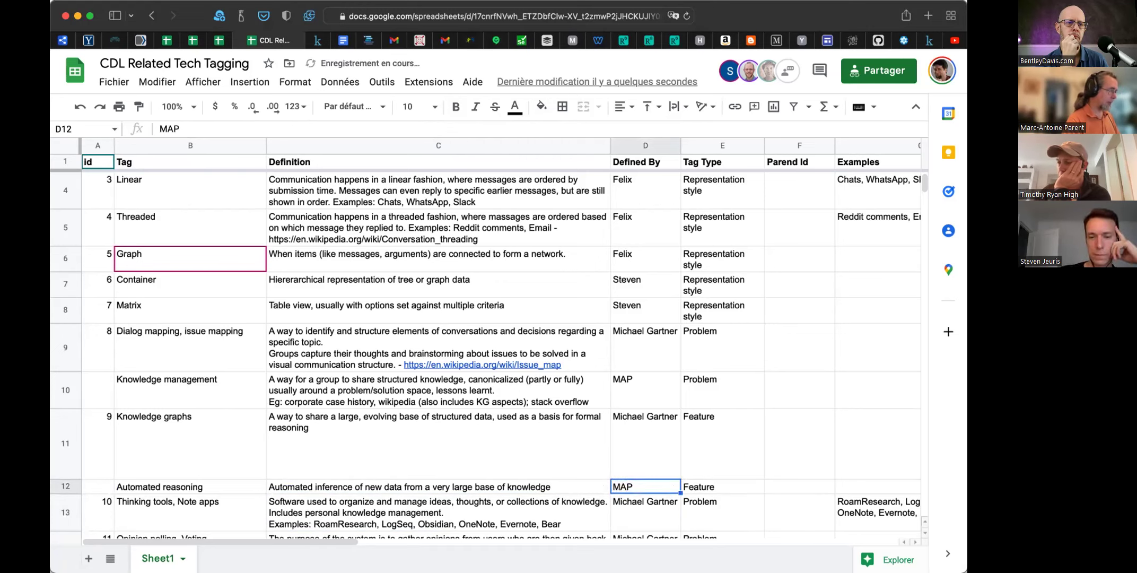
- Insert a blank row above the Small groups row (row 21)
key(Left)
key(Left)
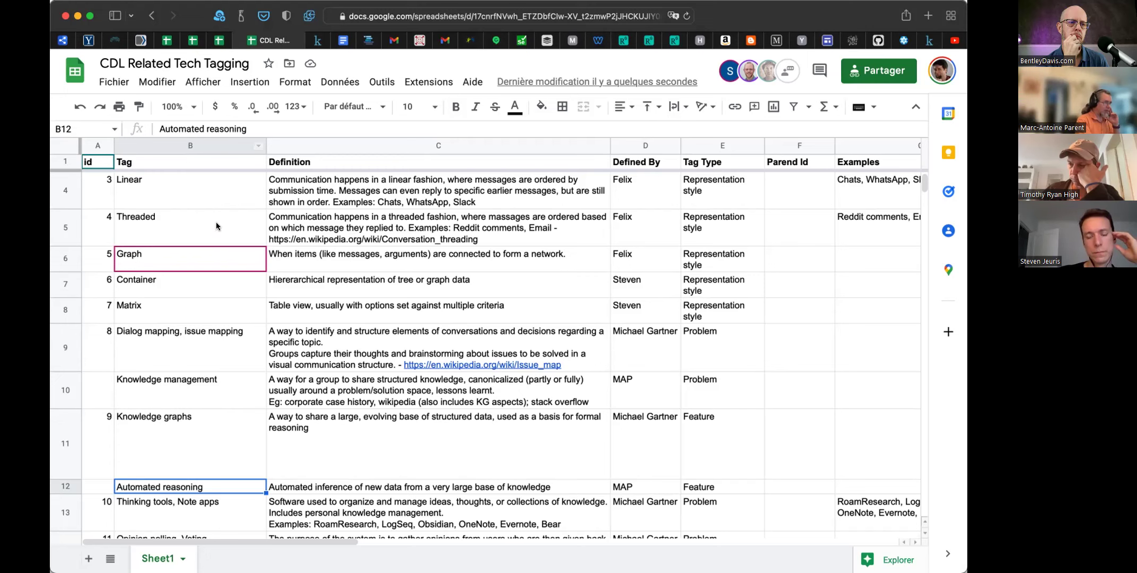
click(162, 507)
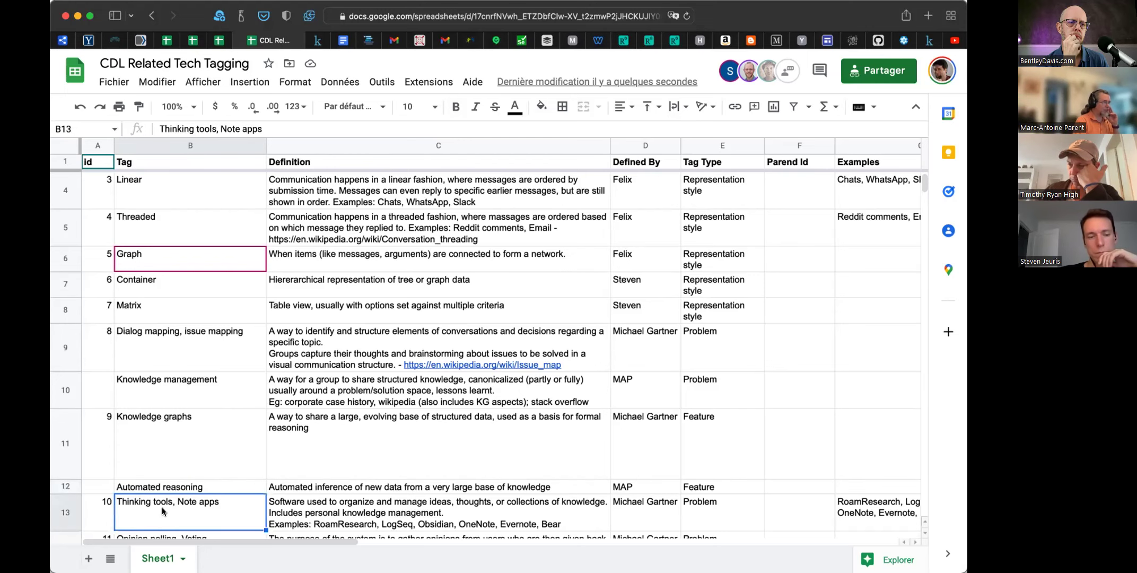
scroll(161, 507, down, 5)
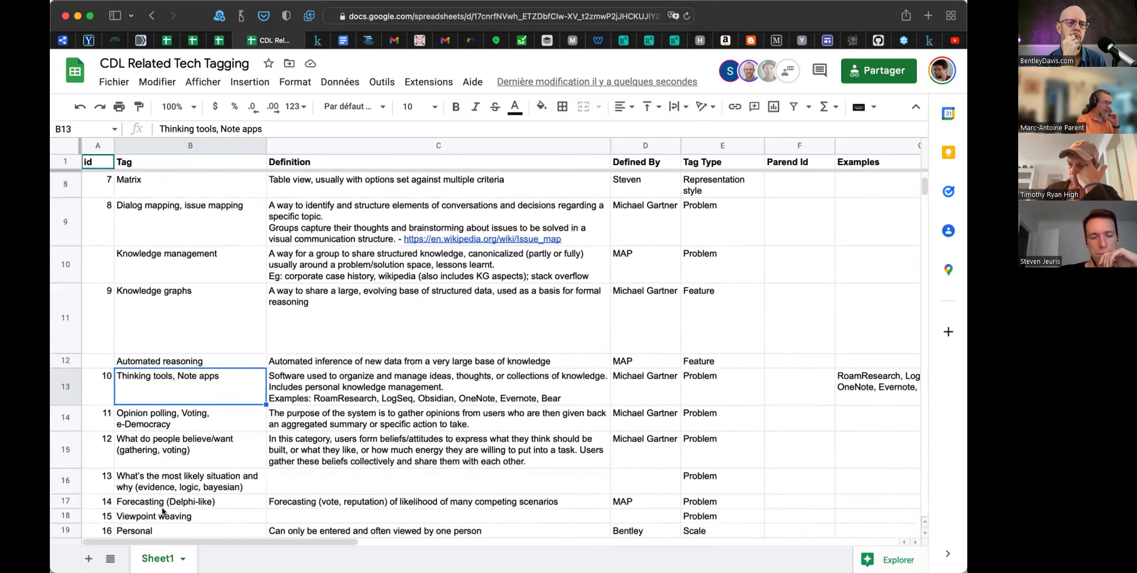
scroll(162, 511, down, 5)
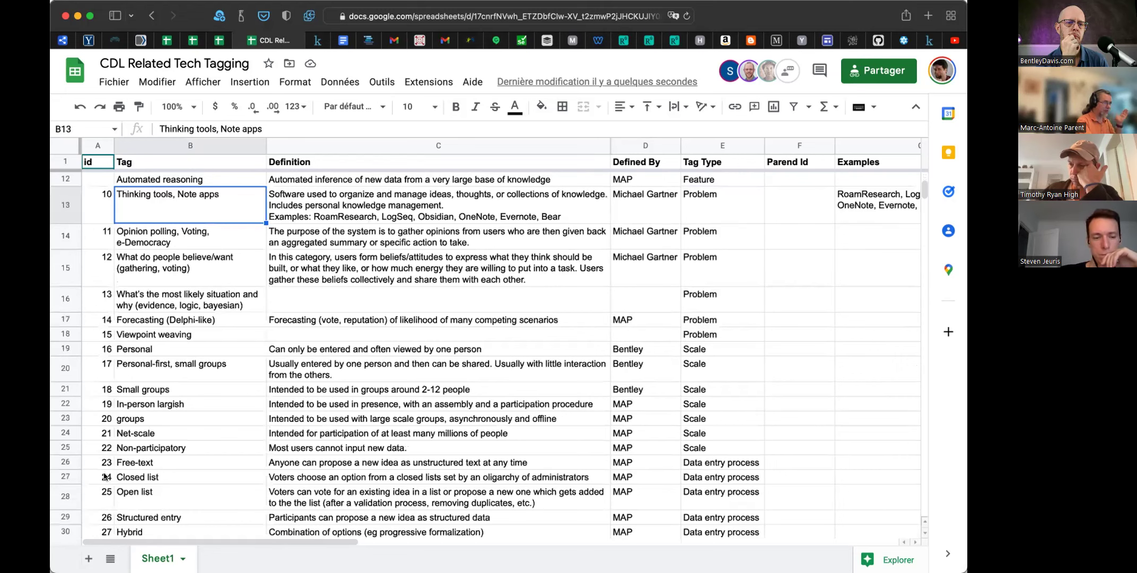
click(62, 387)
right_click(62, 387)
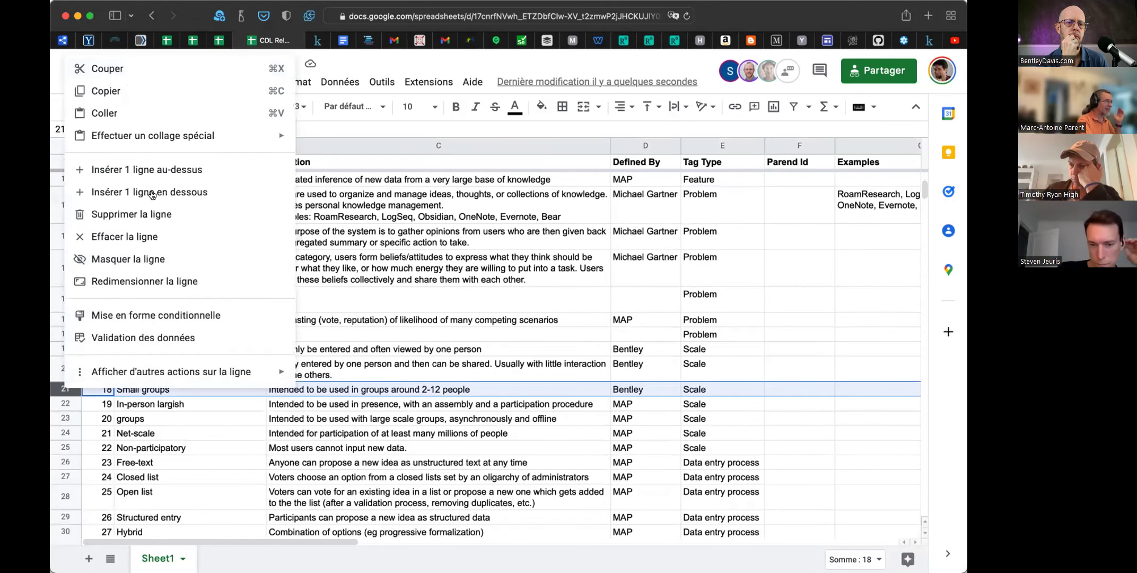
click(156, 165)
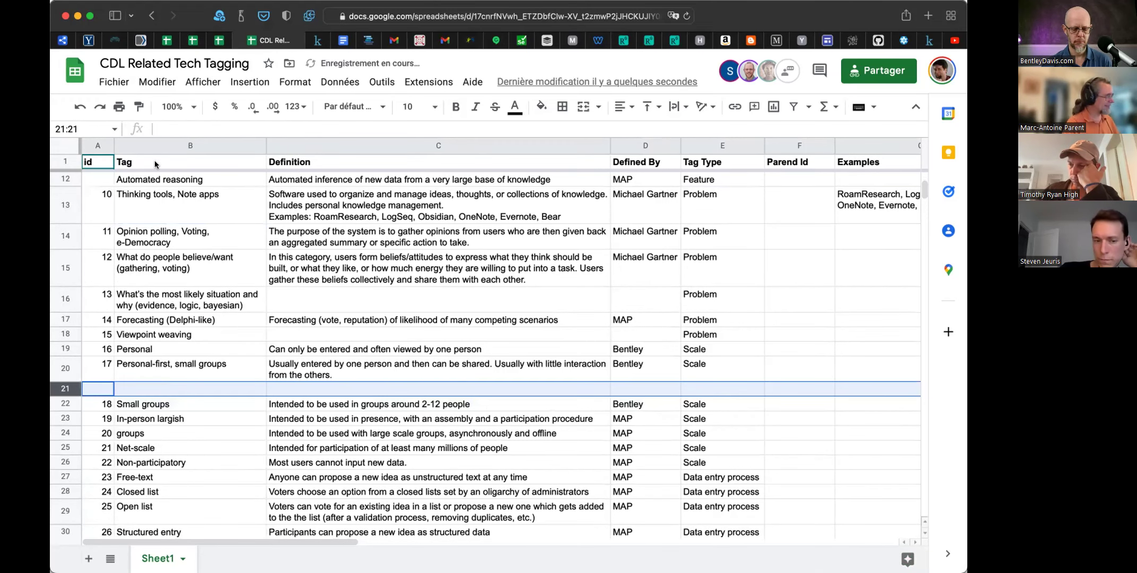
- Fill the new row: tag Individual, definition Single-person, defined by MAP, Tag Type Scale
click(157, 389)
text(Individual)
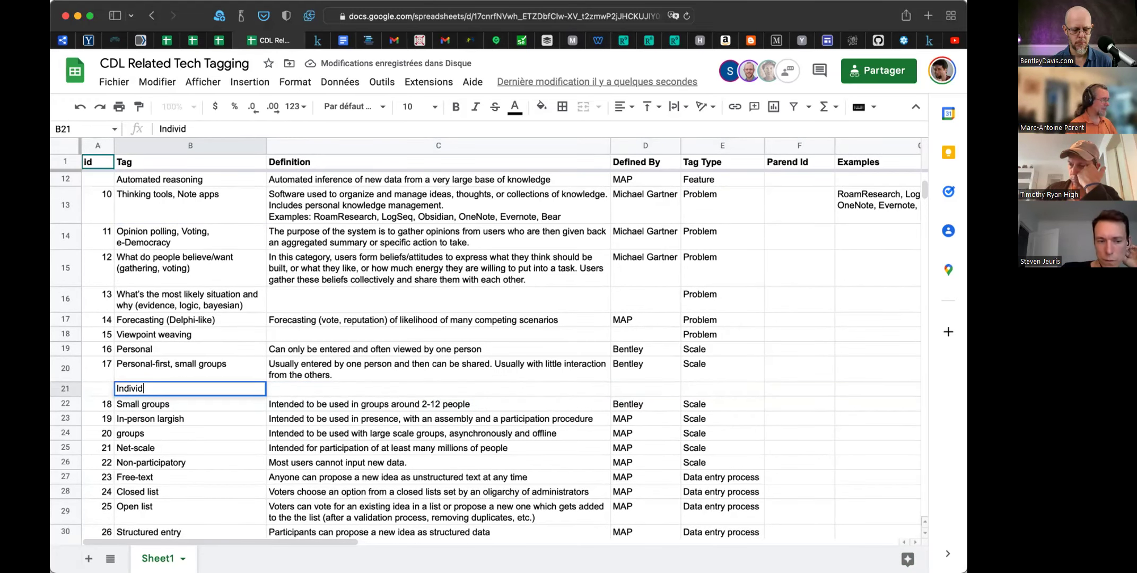
key(Tab)
key(Tab)
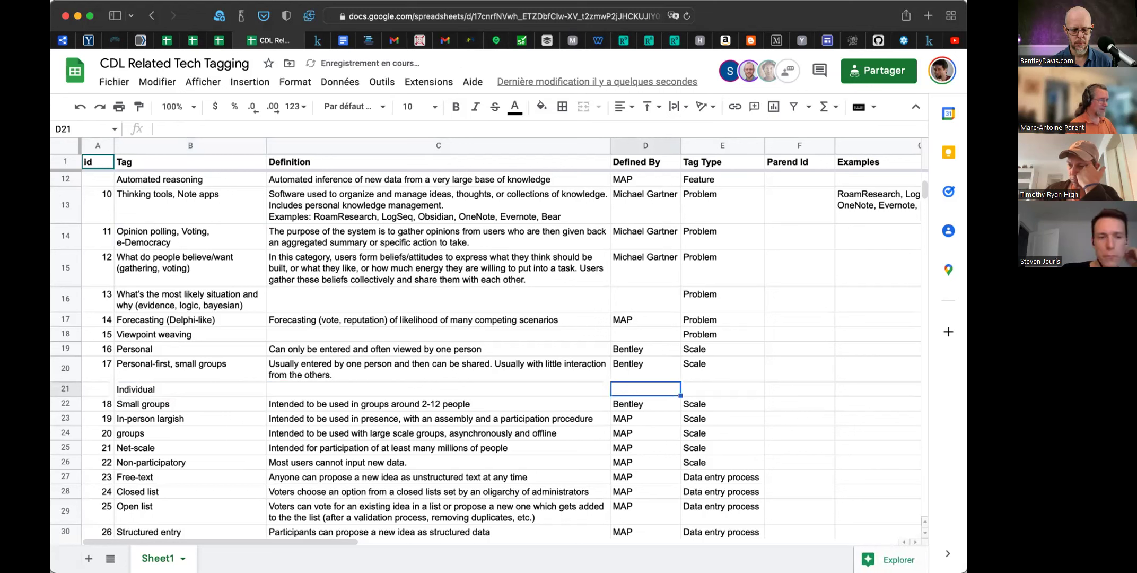
text(MAP)
key(Tab)
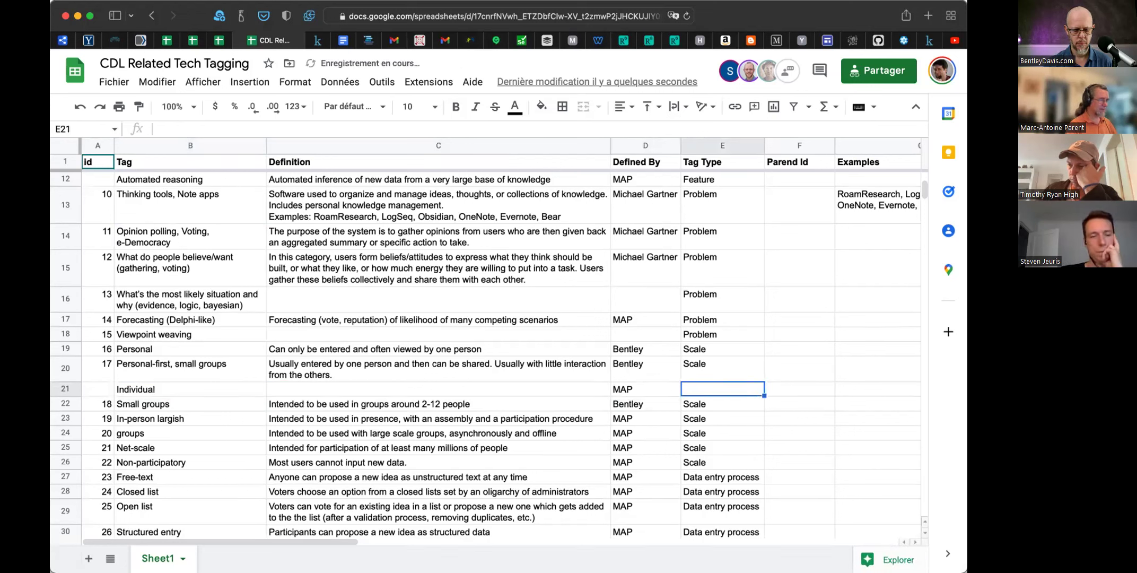
text(Scale)
key(Return)
key(Up)
key(Right)
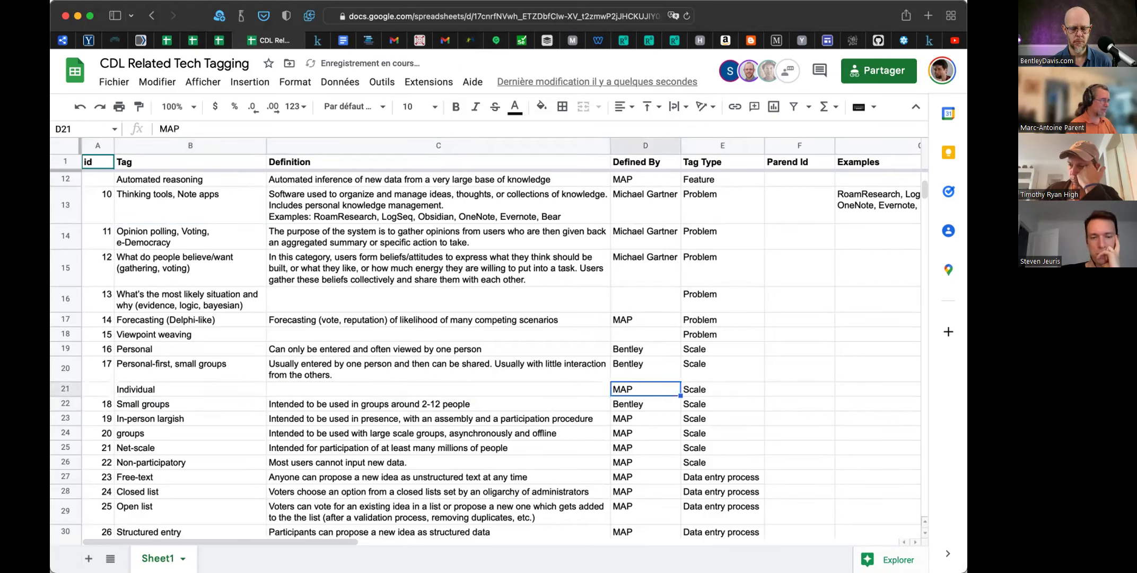
text(Single-person)
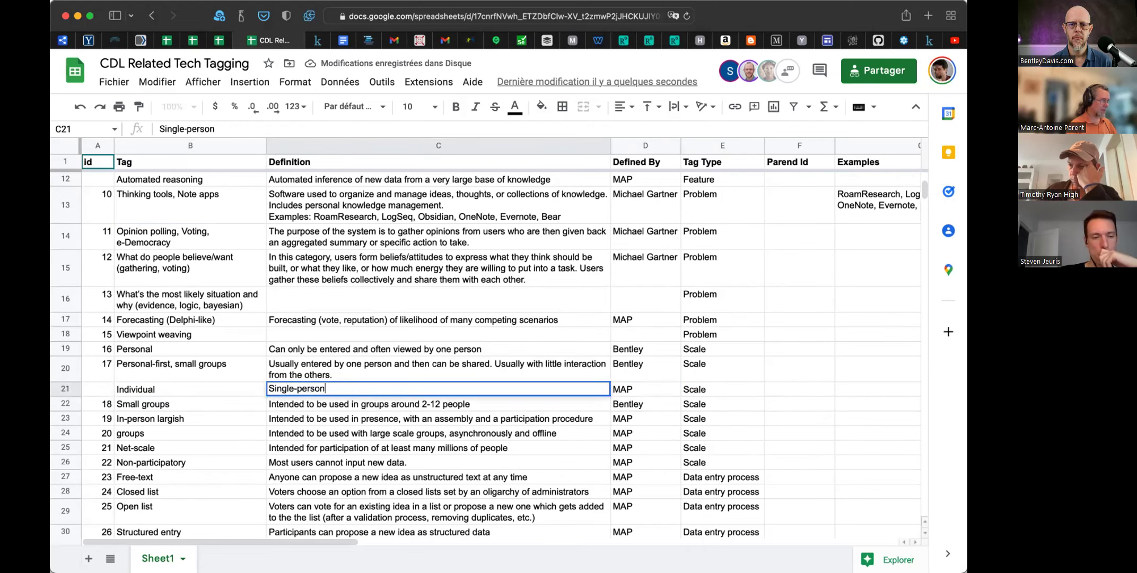
key(Return)
key(Up)
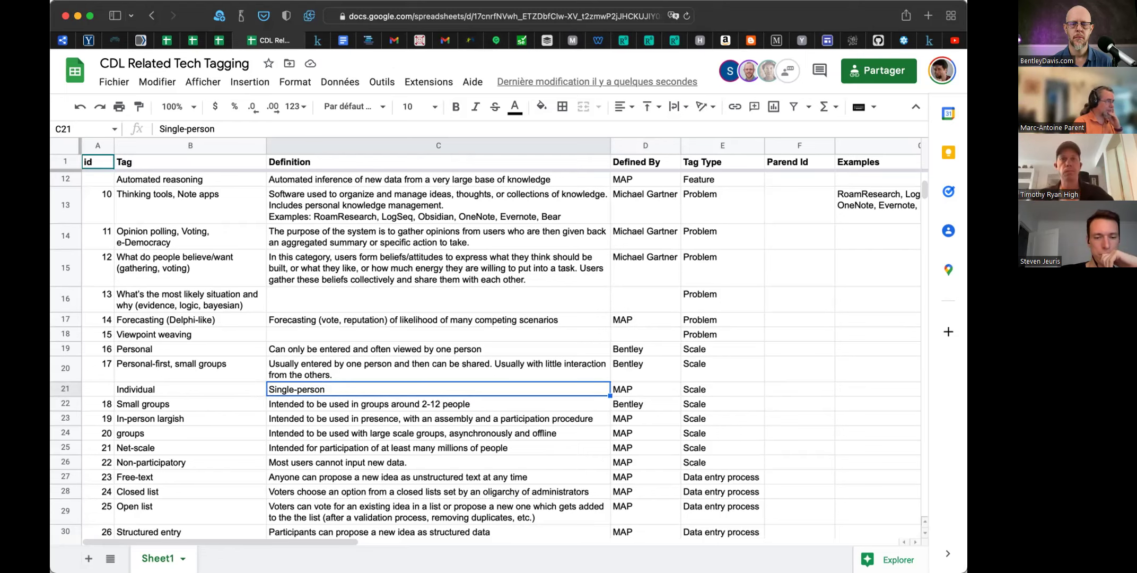
scroll(210, 425, up, 10)
click(209, 420)
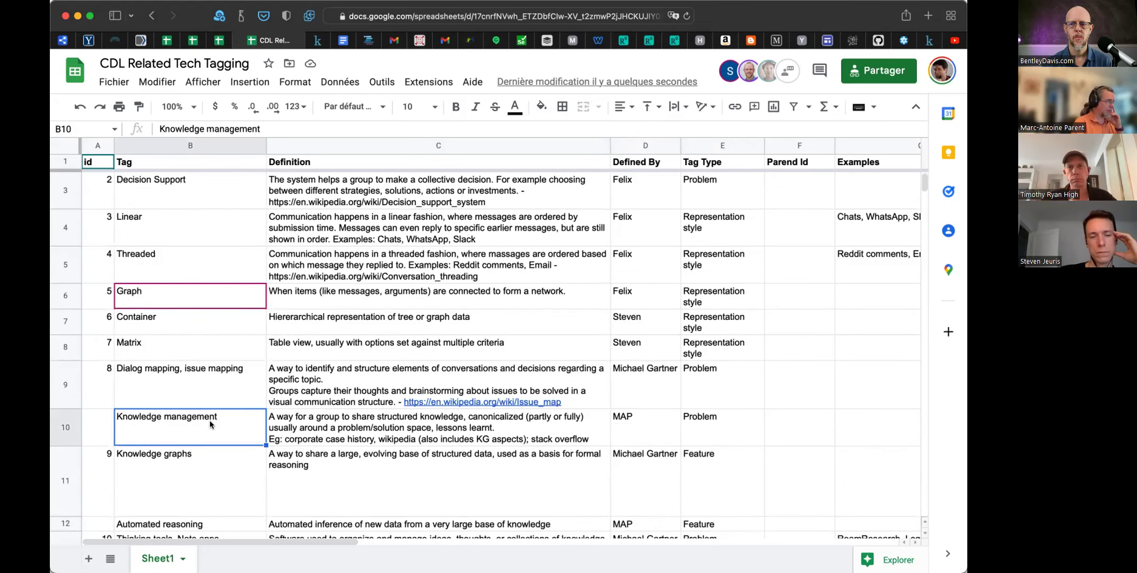
scroll(217, 429, down, 1)
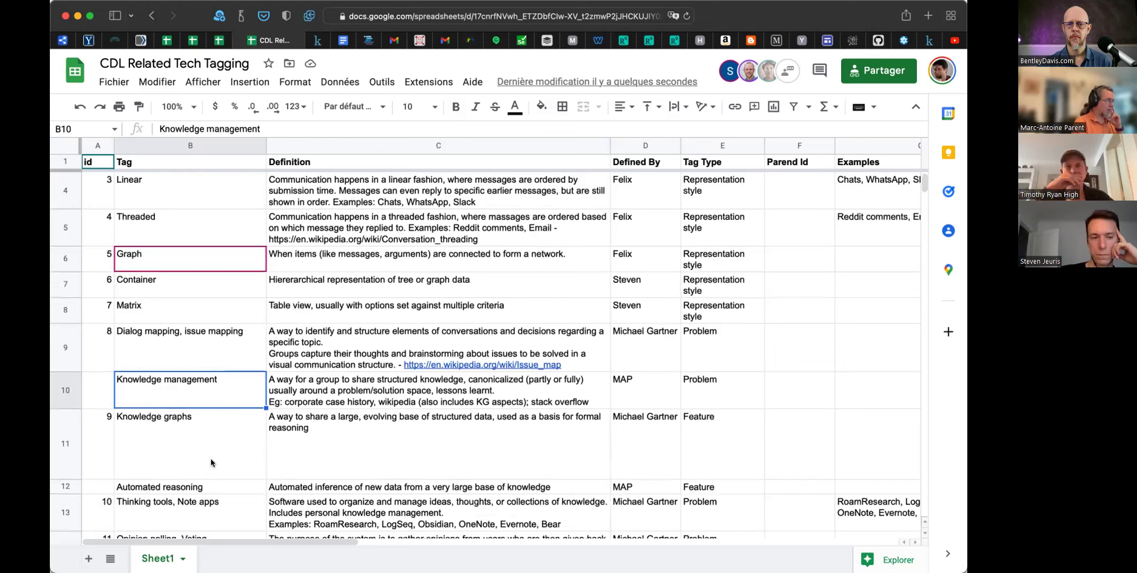
click(207, 507)
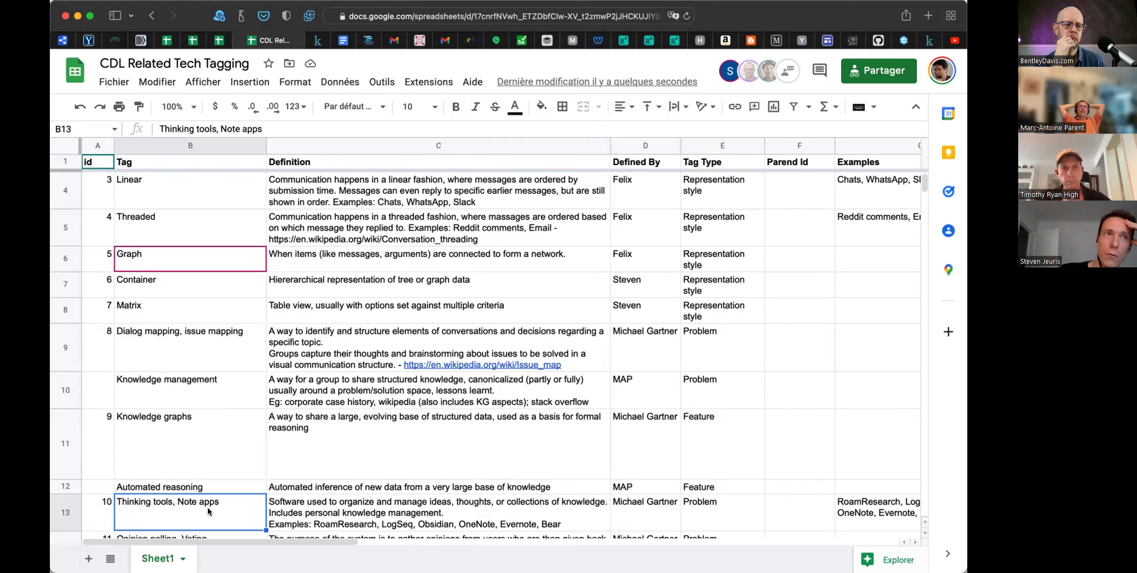
scroll(207, 507, down, 10)
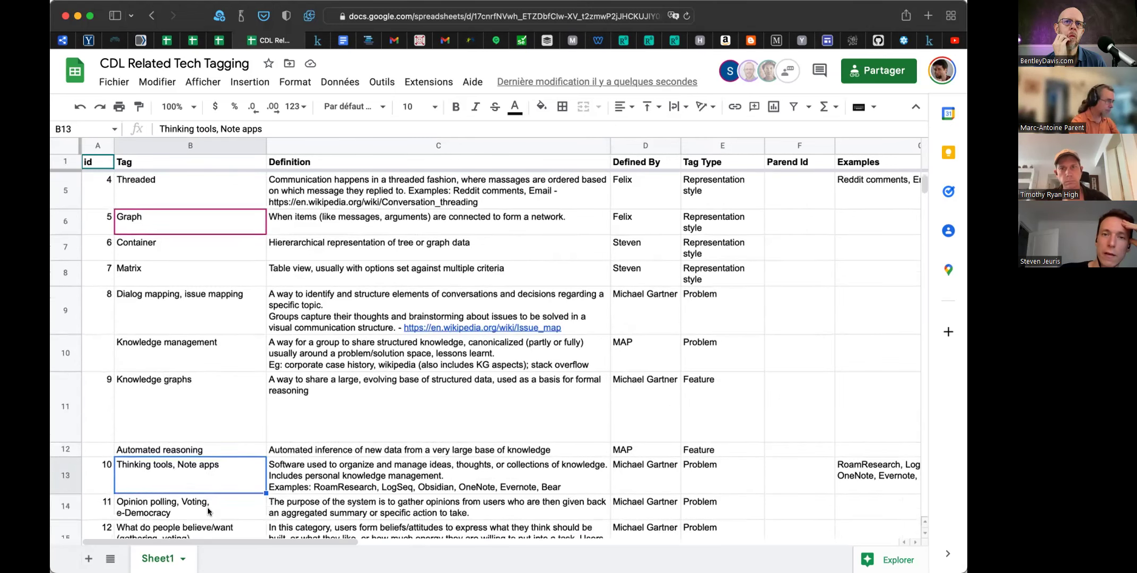
- Enter new tags Unstructured, Structure first and Emergent structure in B40–B42
scroll(170, 450, down, 2)
click(171, 450)
text(Sr)
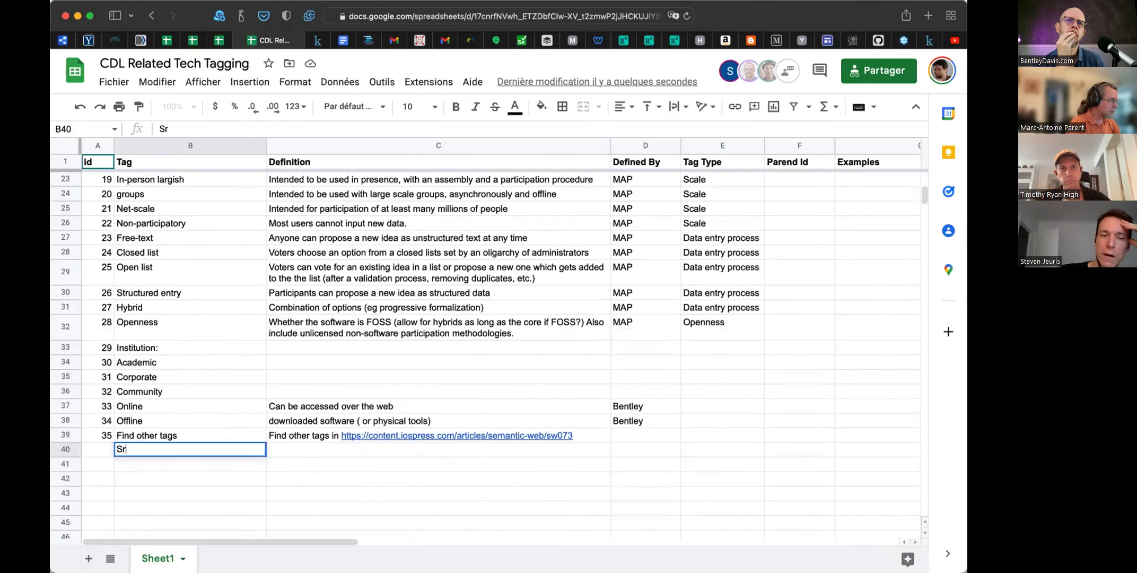
key(BackSpace)
text(tructure)
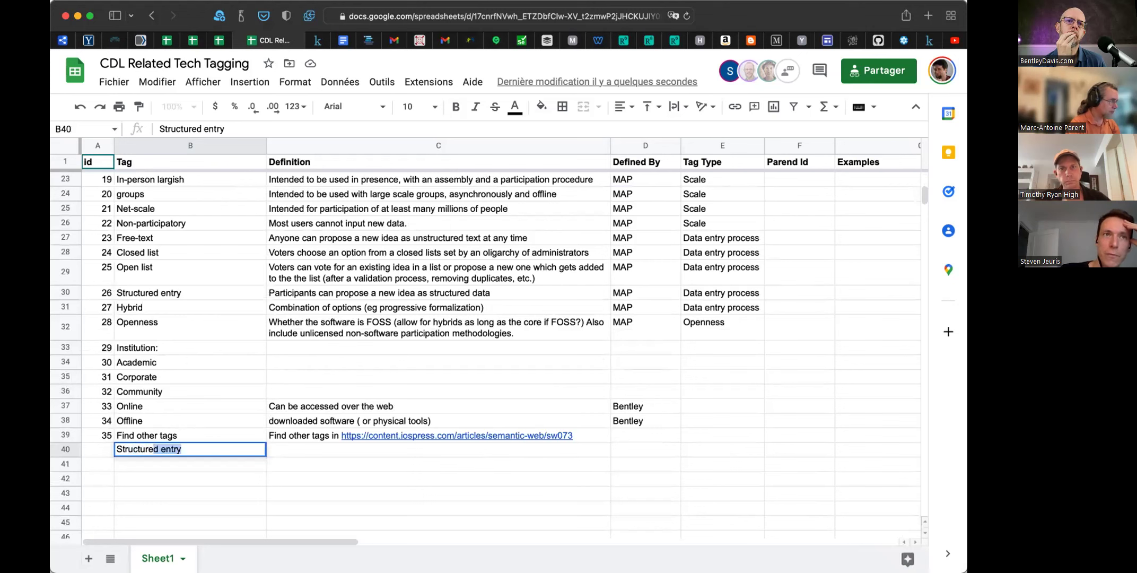
key(BackSpace)
key(BackSpace)
key(BackSpace)
key(BackSpace)
key(BackSpace)
key(BackSpace)
key(BackSpace)
key(BackSpace)
key(BackSpace)
key(BackSpace)
text(Uns)
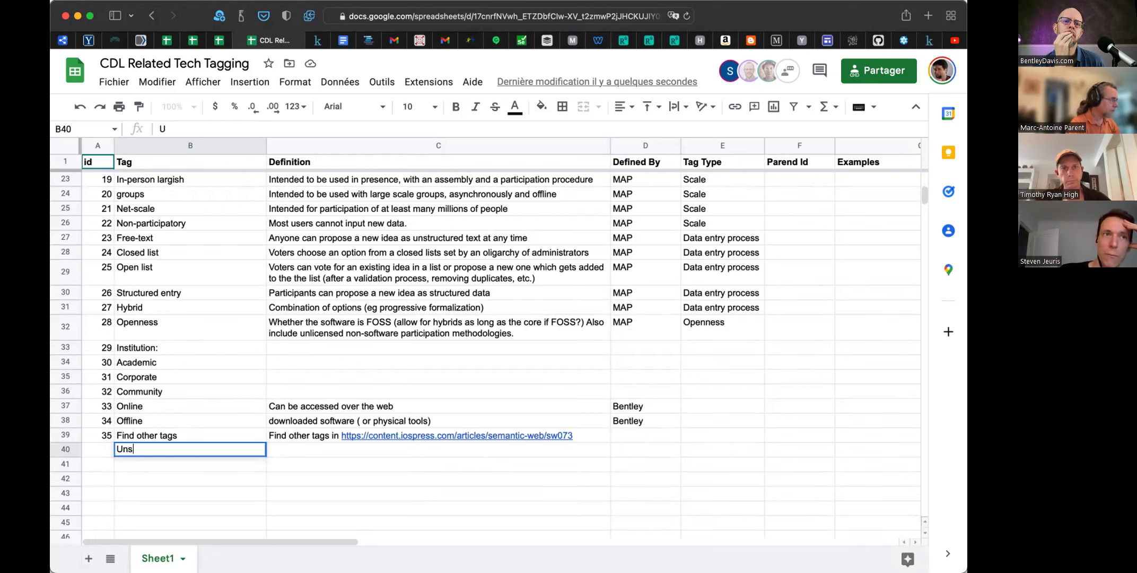
text(tructured)
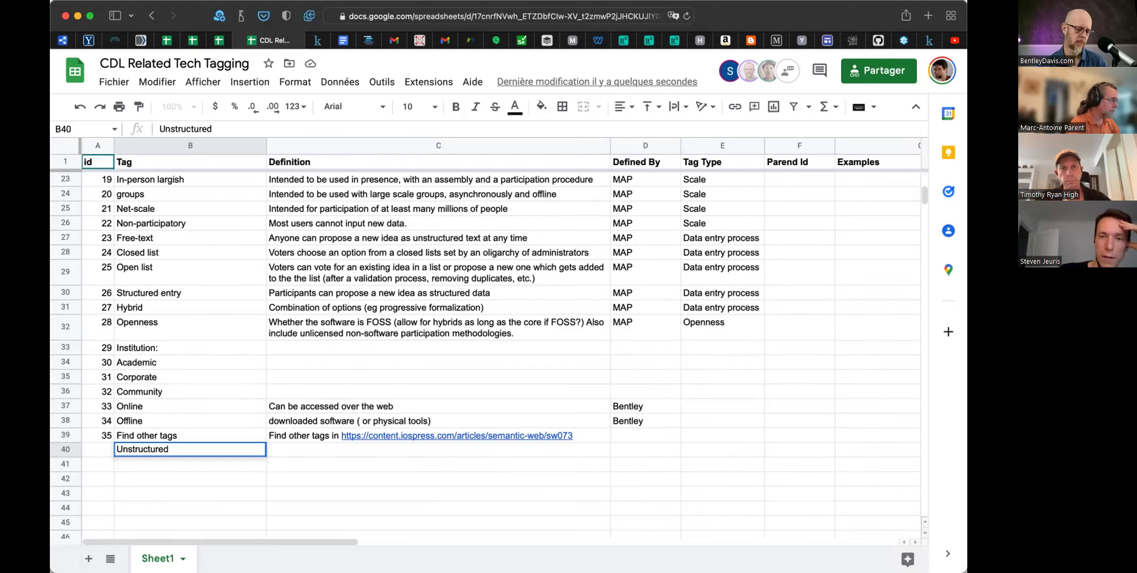
key(Return)
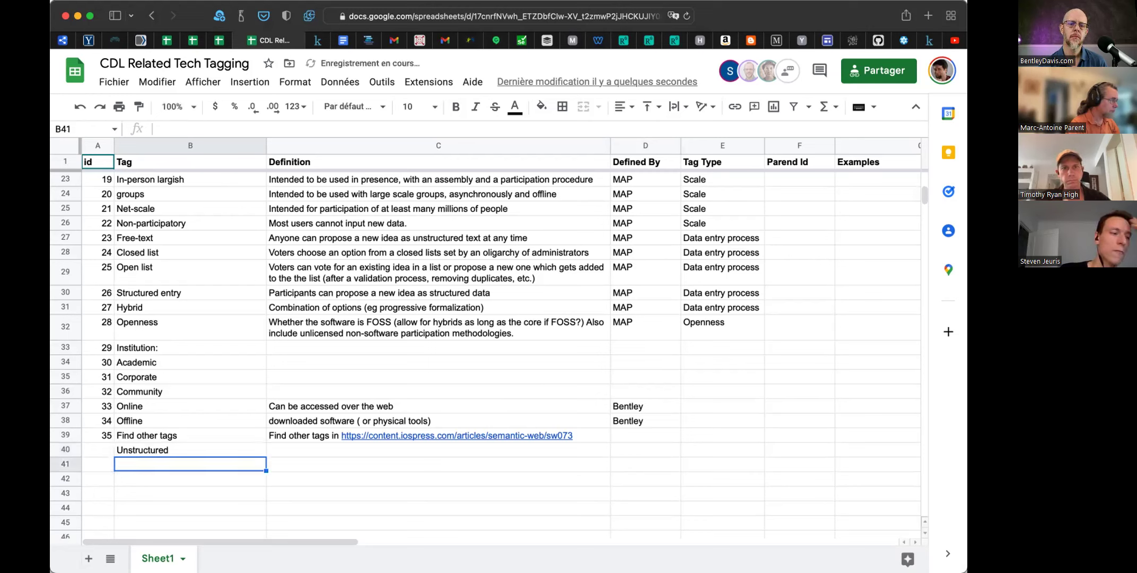
text(Structure first)
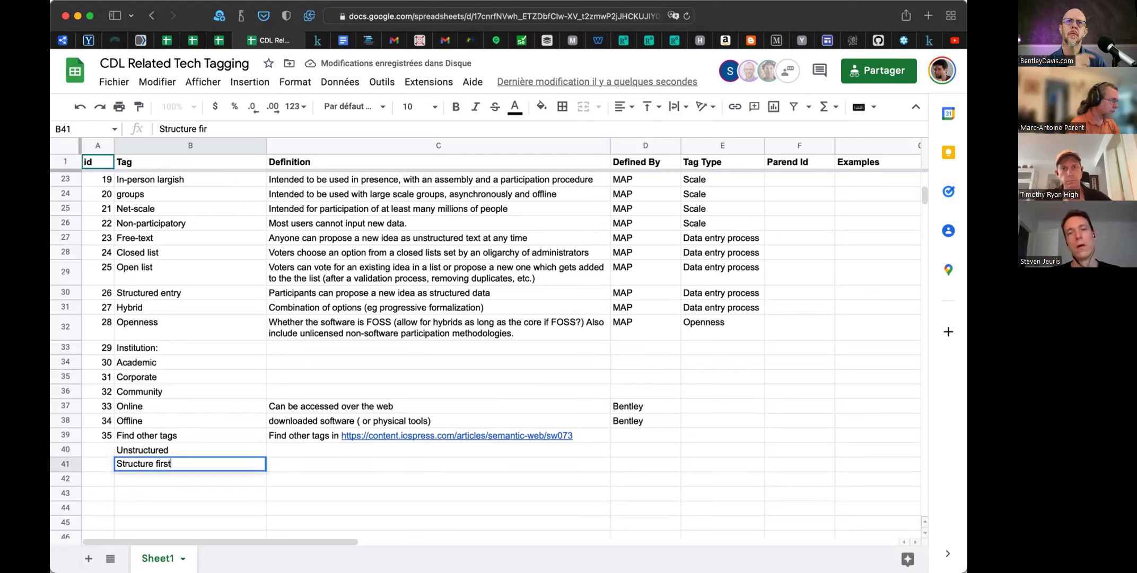
key(Return)
text(E)
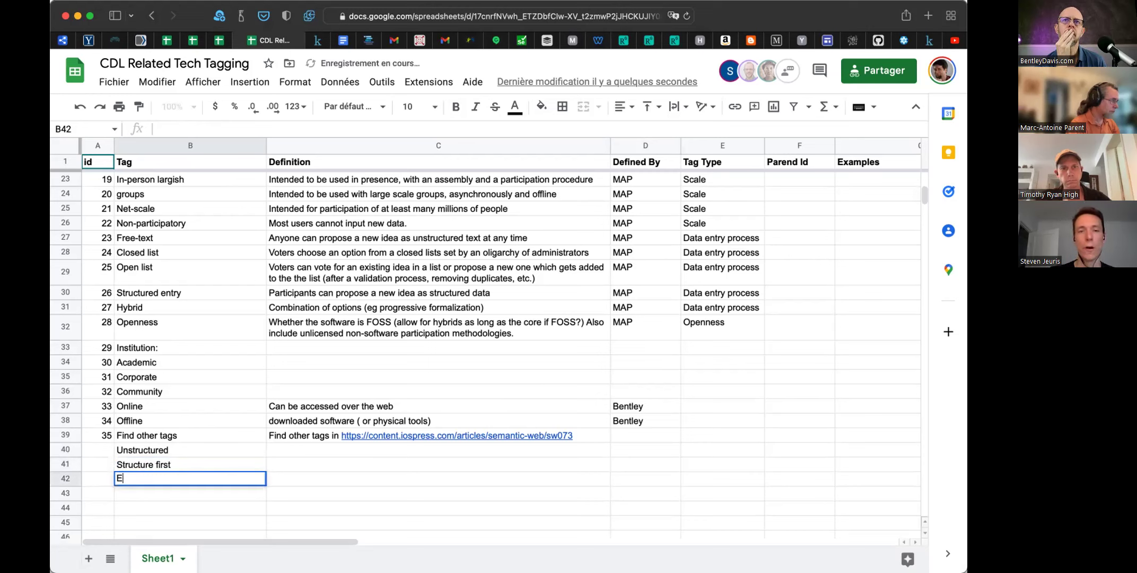
text(mergent struc)
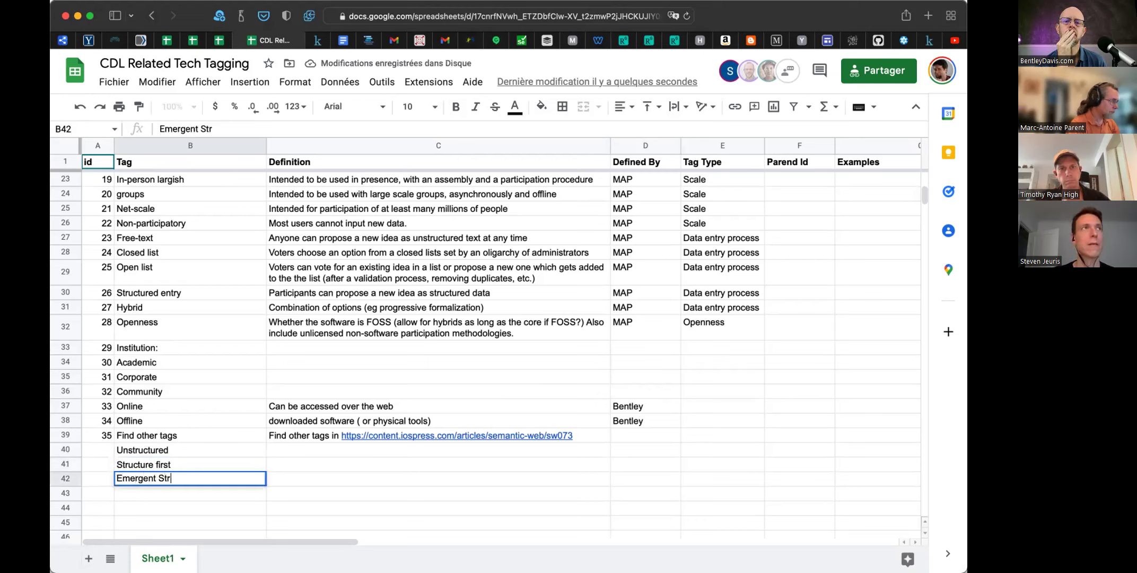
text(ture)
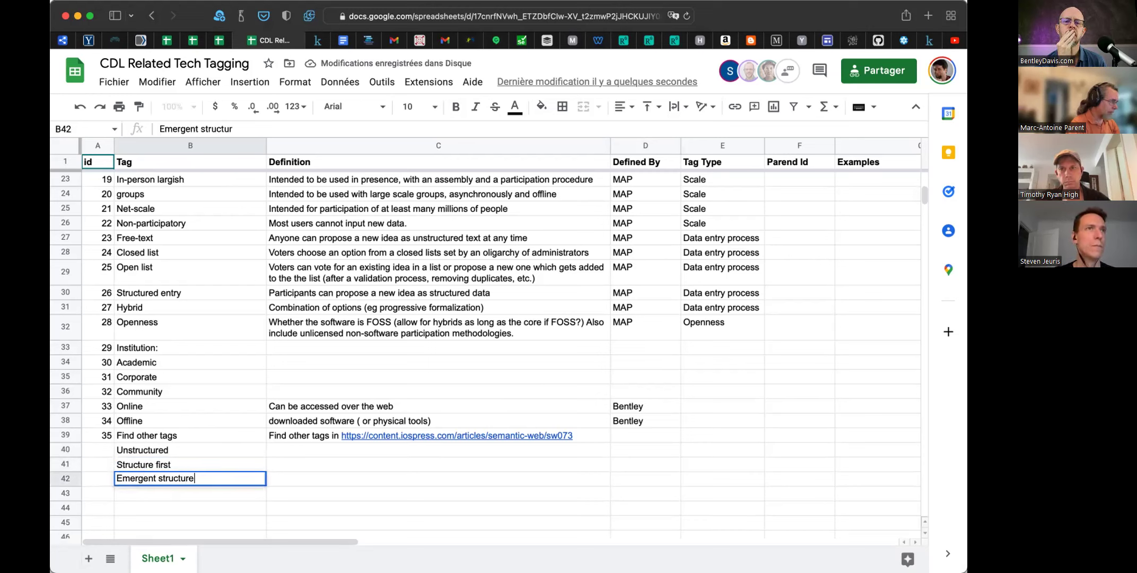
key(Return)
- Add 'Structured only' in B43 and select the four new tags B40:B43
click(190, 450)
shift+click(190, 479)
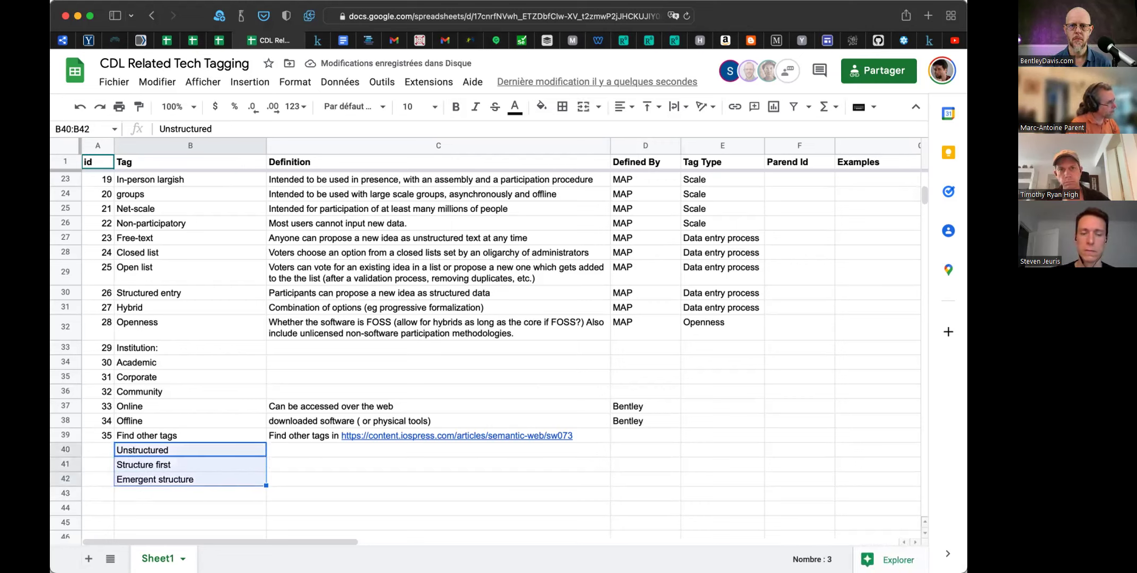
click(189, 464)
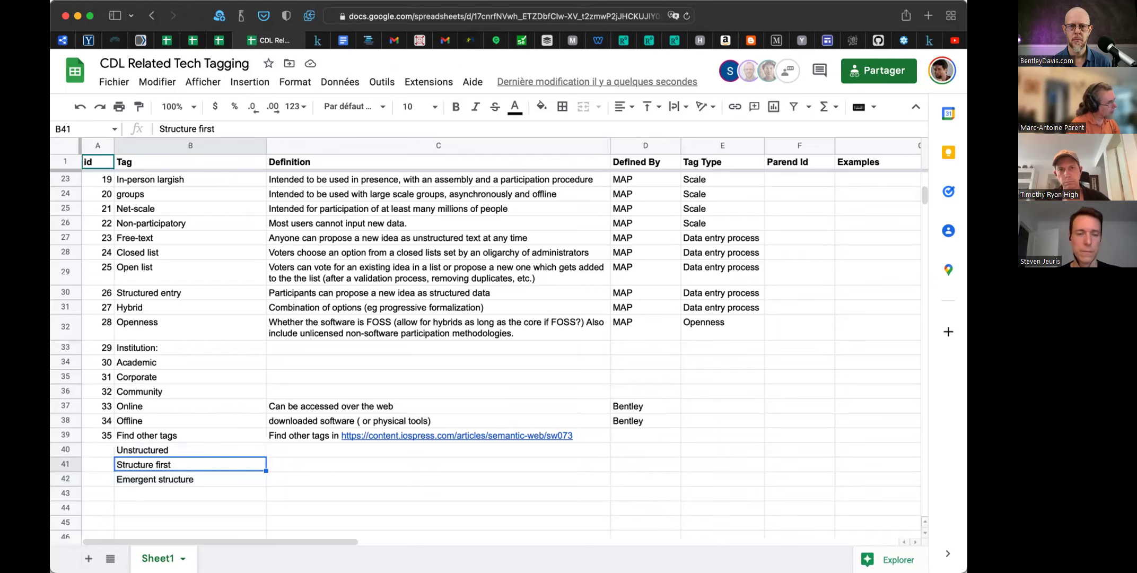
click(190, 479)
click(190, 493)
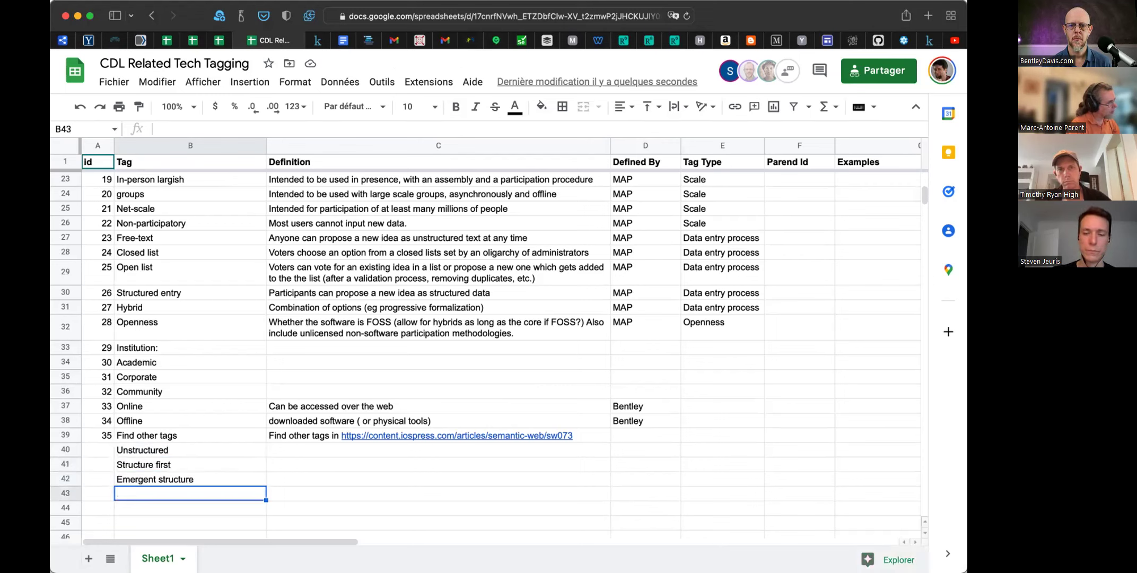
text(Structured only)
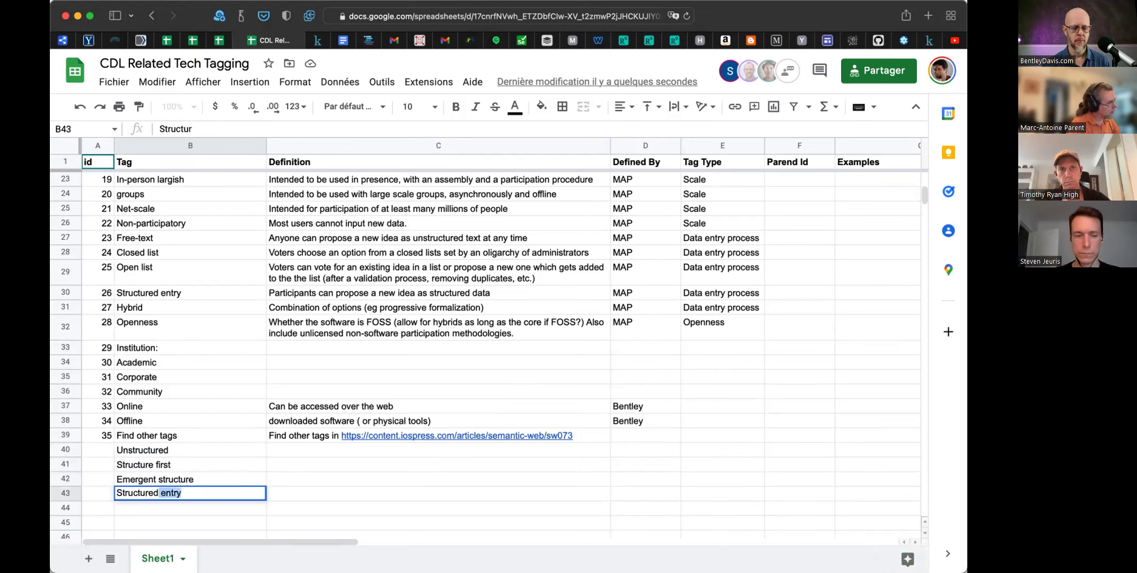
key(Return)
key(Up)
key(Up)
key(Up)
key(Up)
key(shift+Down)
key(shift+Down)
key(shift+Down)
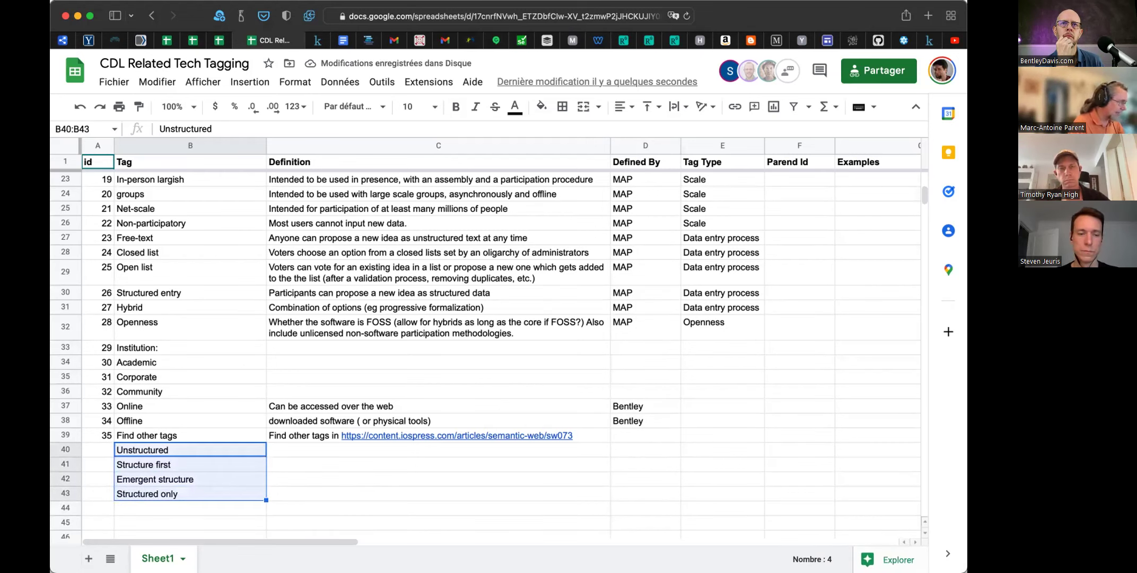
key(Up)
key(Up)
key(Up)
key(Up)
key(Up)
key(Up)
key(Up)
key(Up)
key(Up)
key(Up)
key(Up)
key(Up)
key(Up)
key(Up)
key(Up)
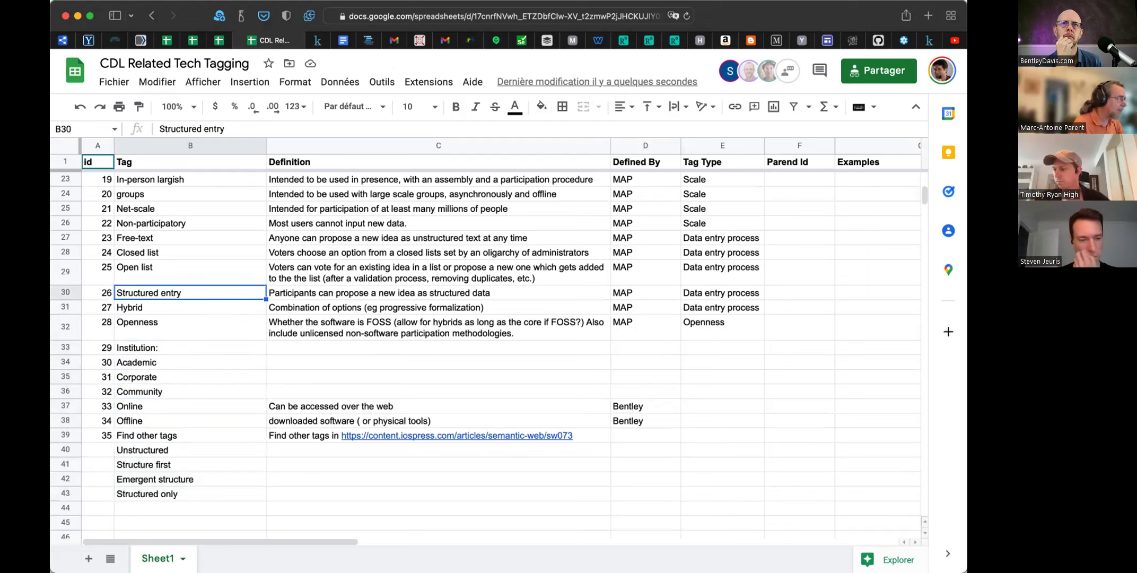
- Review the existing Data entry process tags and land on their Tag Type cell E27
key(Down)
key(shift+Down)
key(shift+Down)
key(shift+Down)
key(shift+Down)
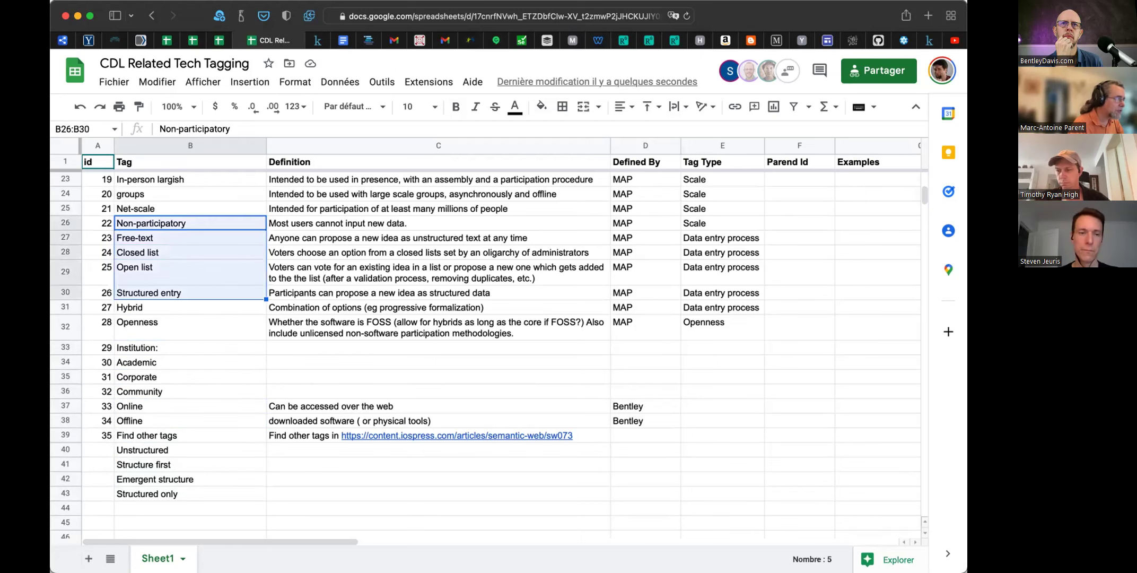
key(Up)
key(Down)
key(Down)
key(shift+Down)
key(shift+Down)
key(shift+Down)
key(shift+Down)
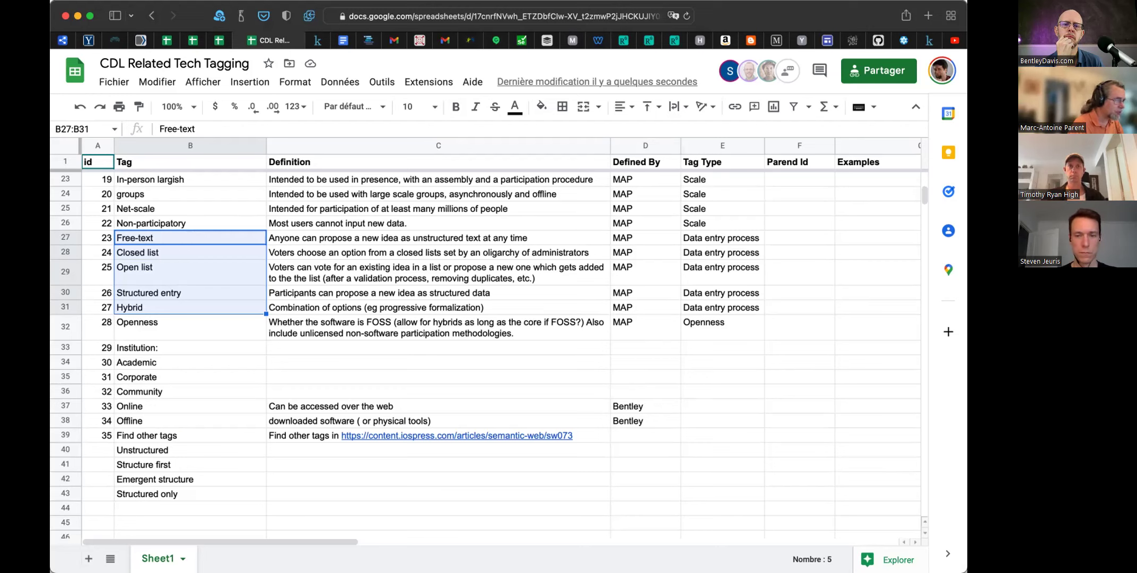
key(Right)
key(Right)
key(Right)
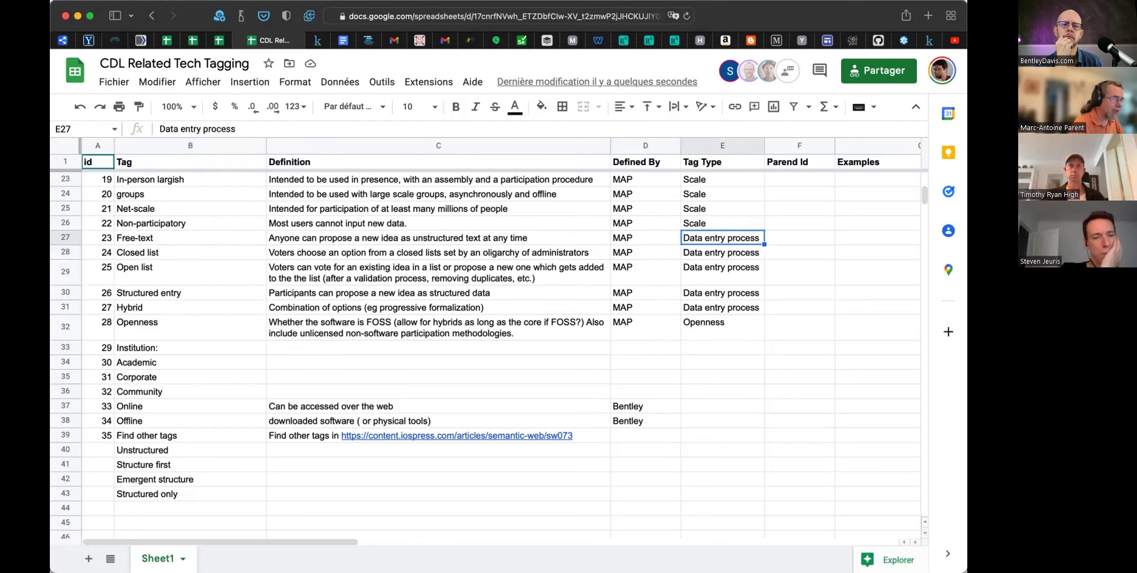
text(C)
key(Escape)
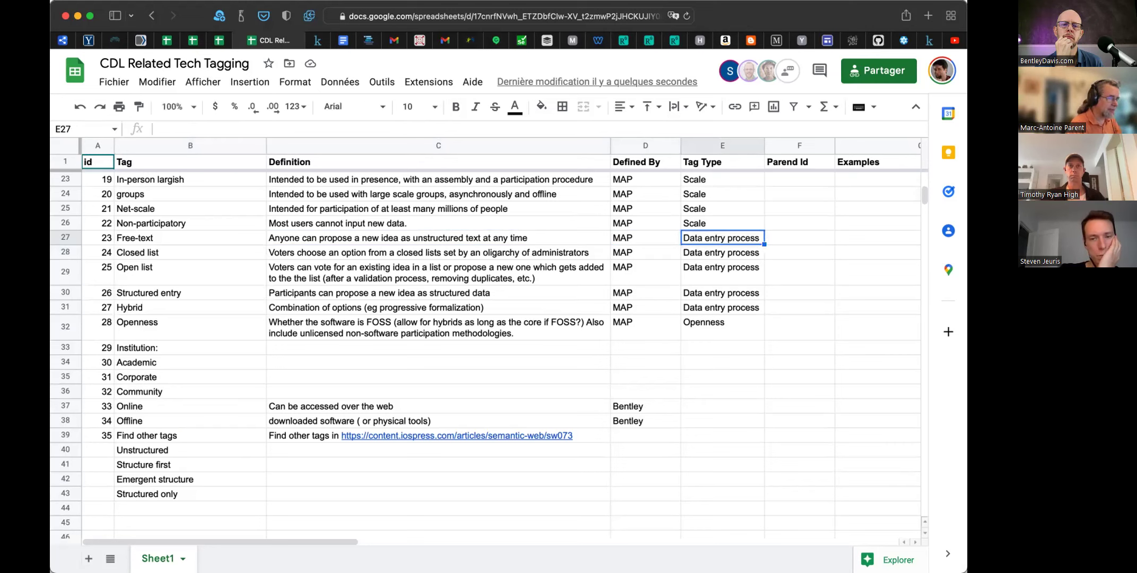
- Copy the Data entry process Tag Type from E27 into E40:E43
key(super+c)
key(Down)
key(Down)
key(Down)
key(Down)
key(Down)
key(Down)
key(Down)
key(Down)
key(Down)
key(Down)
key(Down)
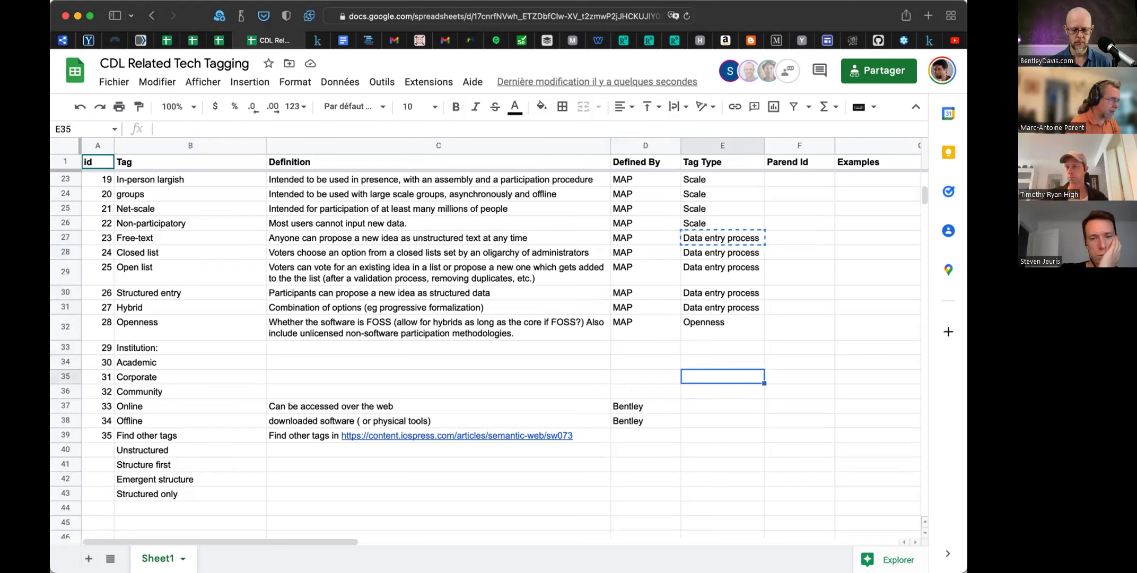
key(Down)
key(Down)
key(shift+Down)
key(shift+Down)
key(shift+Down)
key(shift+Down)
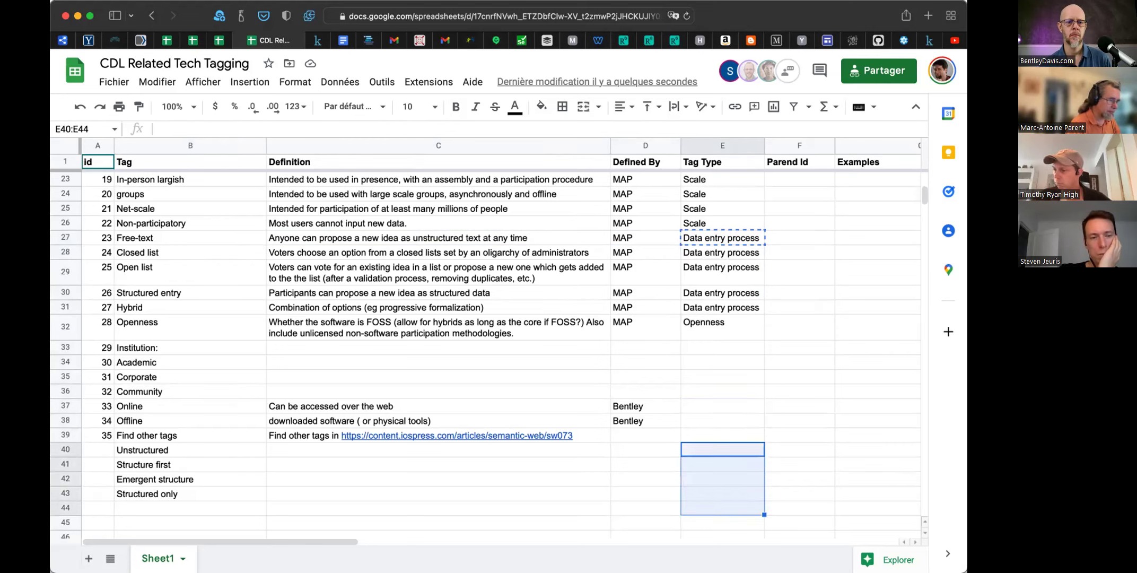
key(shift+Up)
key(super+v)
- Write the note 'to be merged with other DEP' in H40
key(Right)
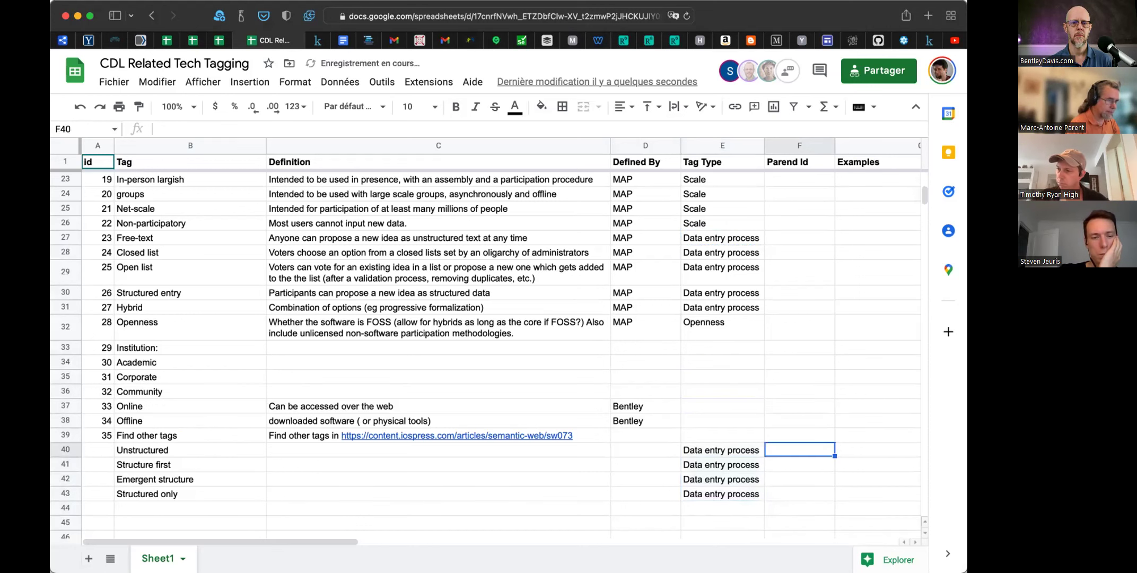
text(to b)
key(Escape)
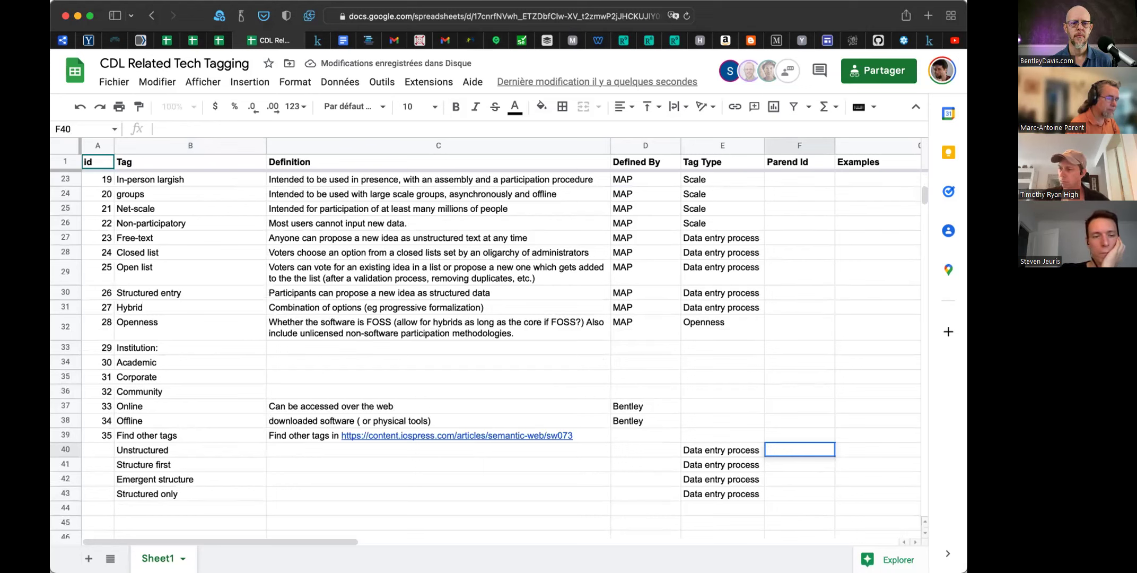
key(Right)
key(Right)
text(to be merged with other DEP)
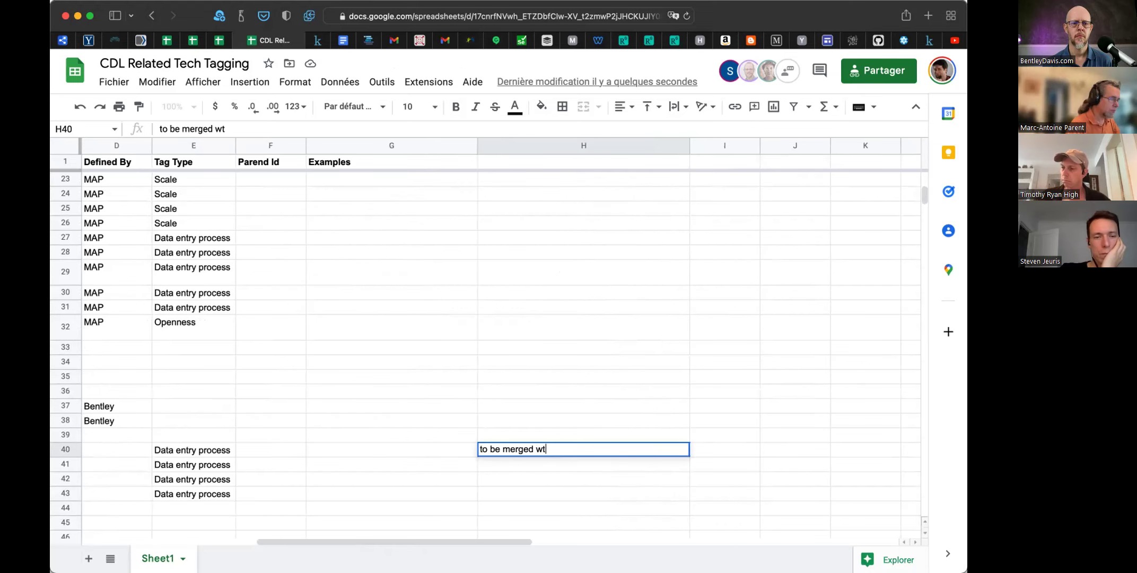
key(Left)
key(Left)
key(Left)
key(Left)
key(Left)
key(Left)
key(Left)
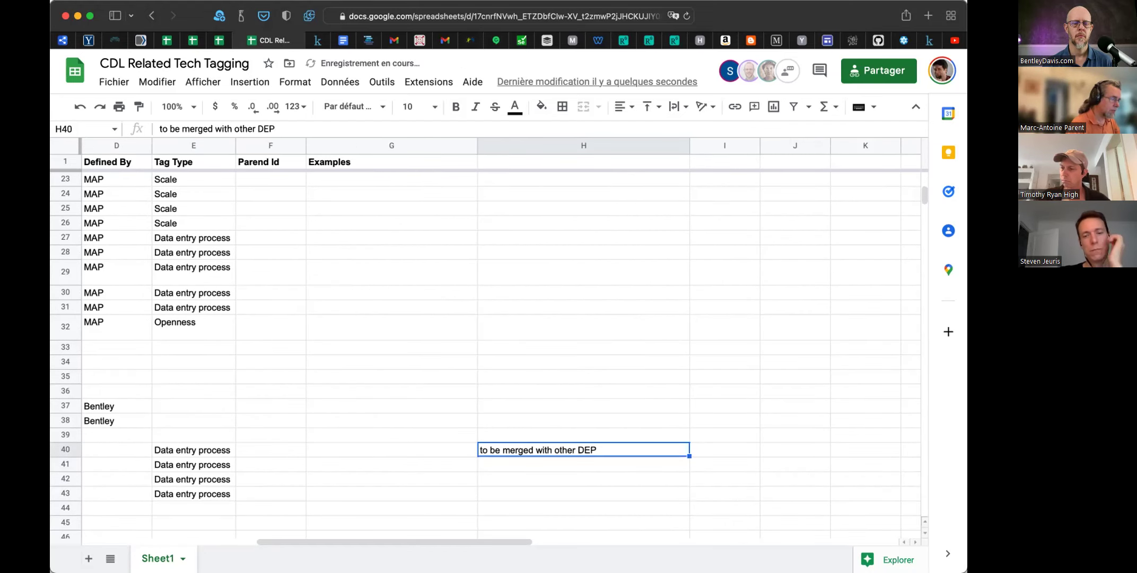
key(Up)
key(Up)
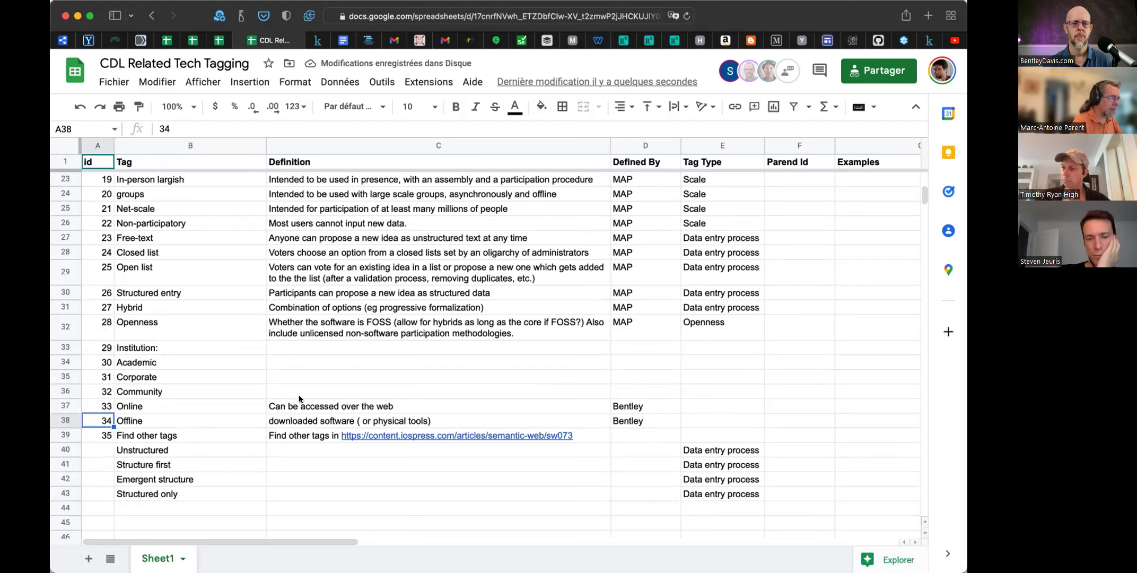
scroll(301, 394, up, 3)
scroll(301, 392, up, 15)
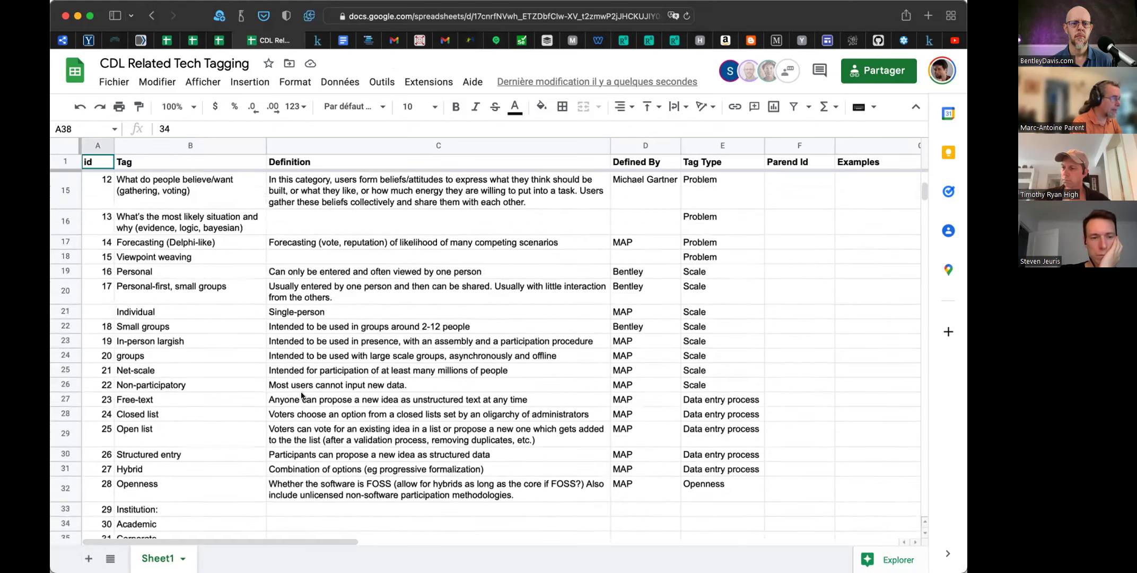
scroll(302, 392, up, 3)
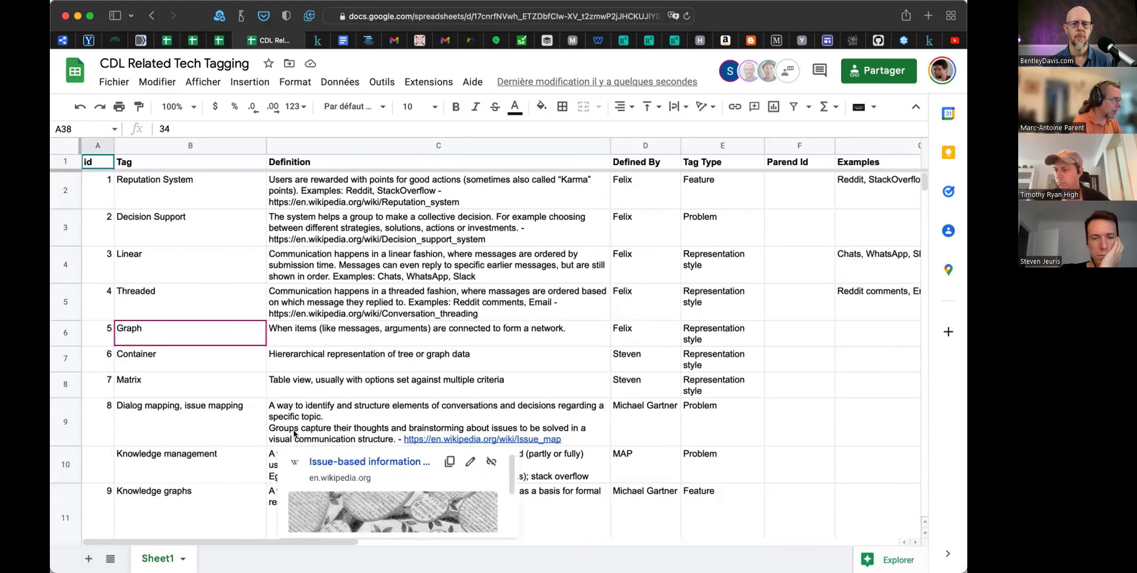
scroll(293, 428, down, 2)
click(230, 452)
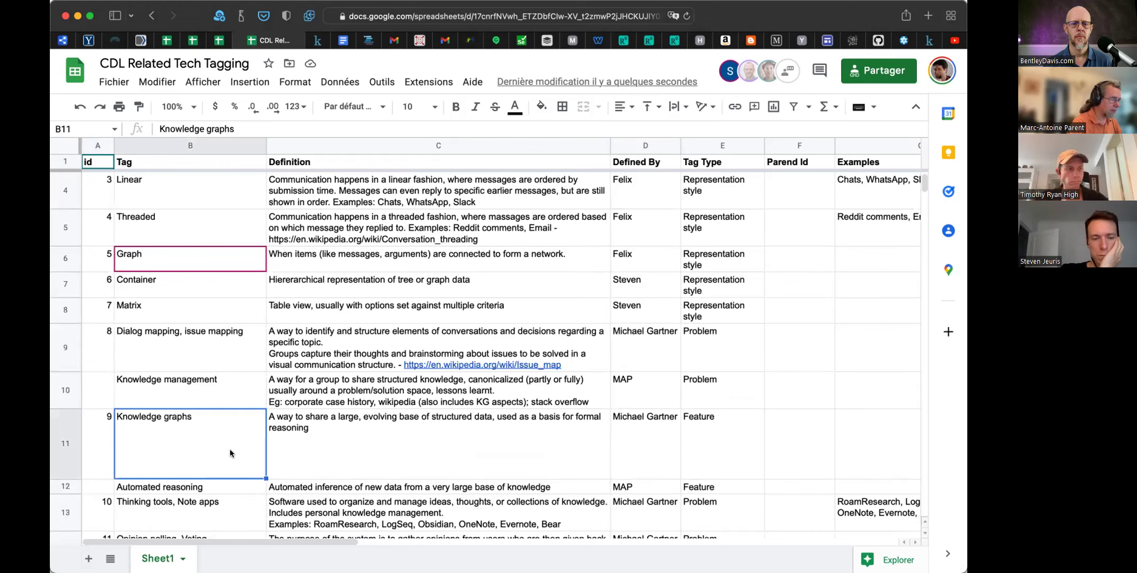
key(Up)
key(Down)
key(Down)
key(Down)
key(Down)
key(Up)
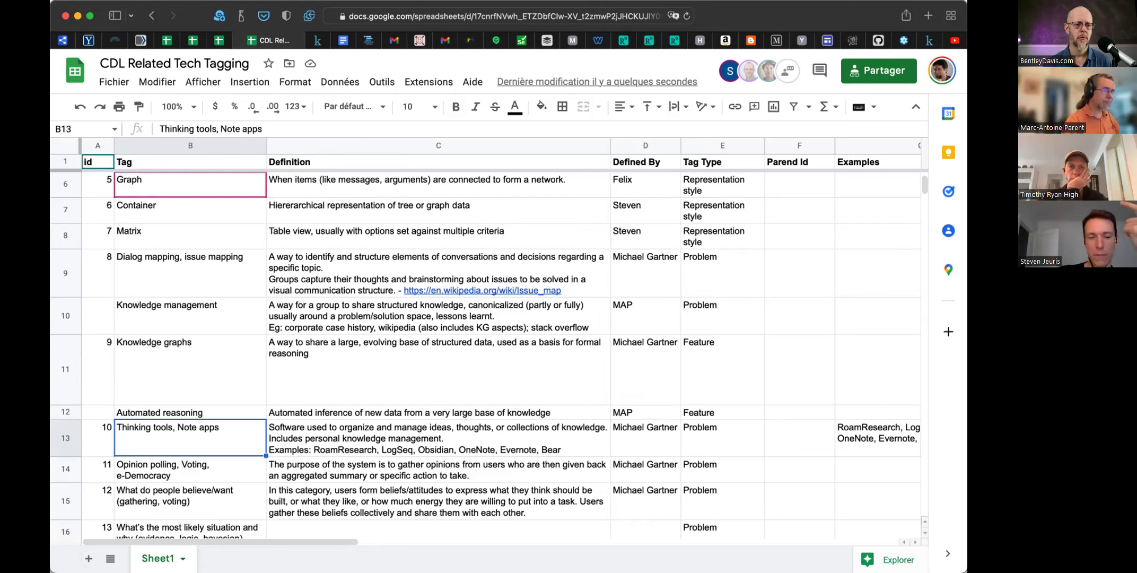
- Move the 'Eg: corporate case history…' line from the Knowledge management definition into G10
click(327, 329)
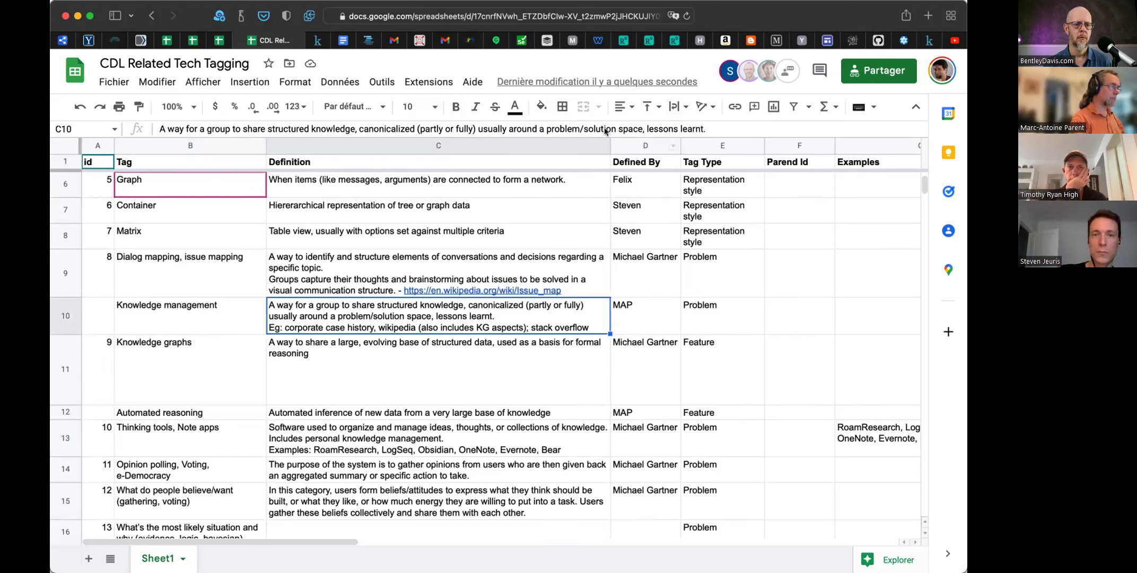
click(713, 127)
key(Right)
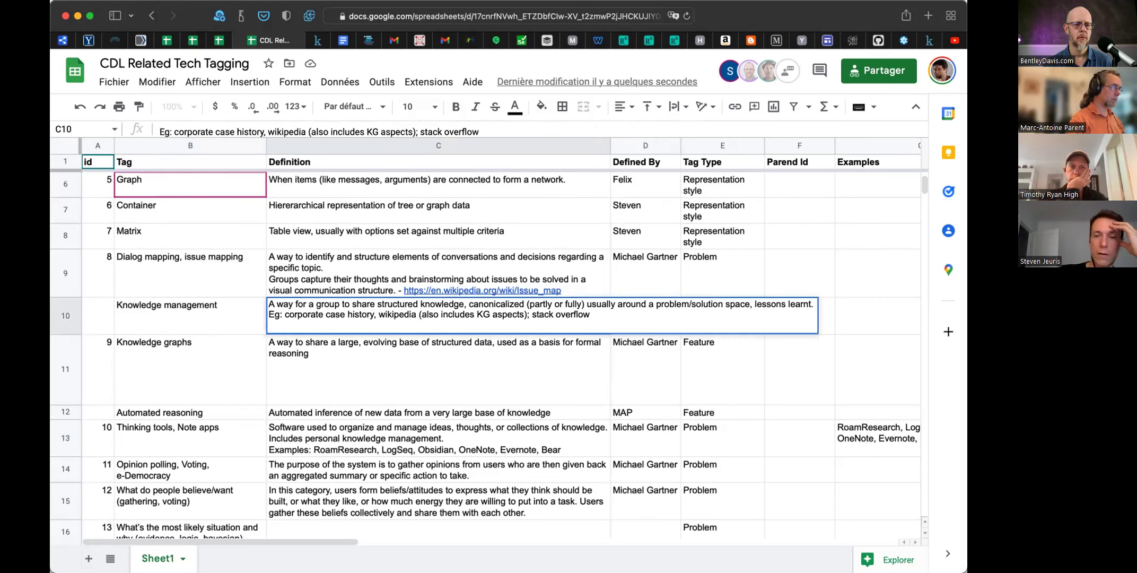
key(shift+End)
key(BackSpace)
key(BackSpace)
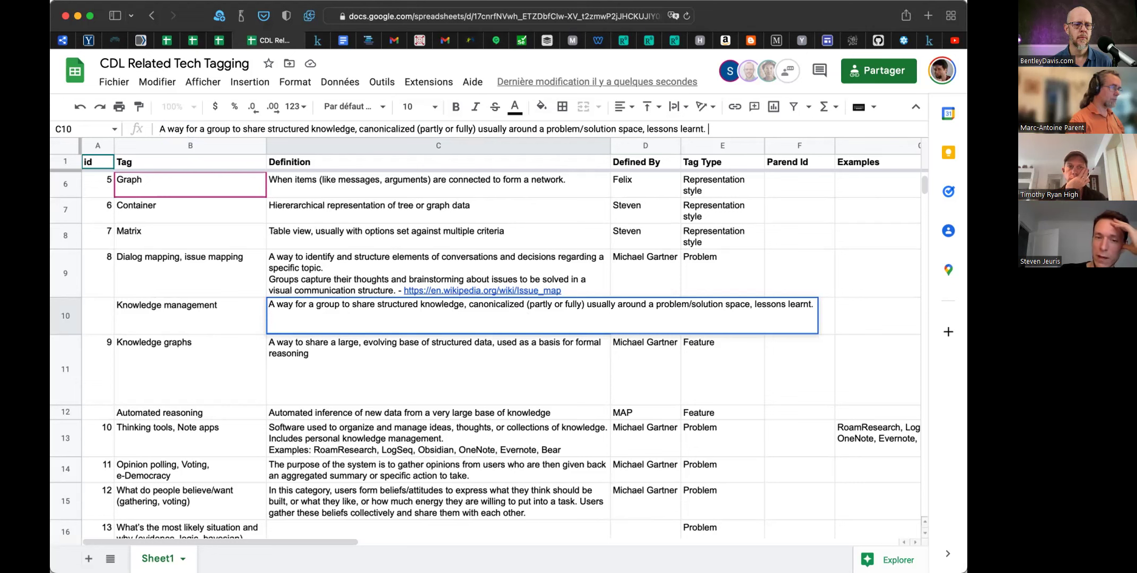
key(Return)
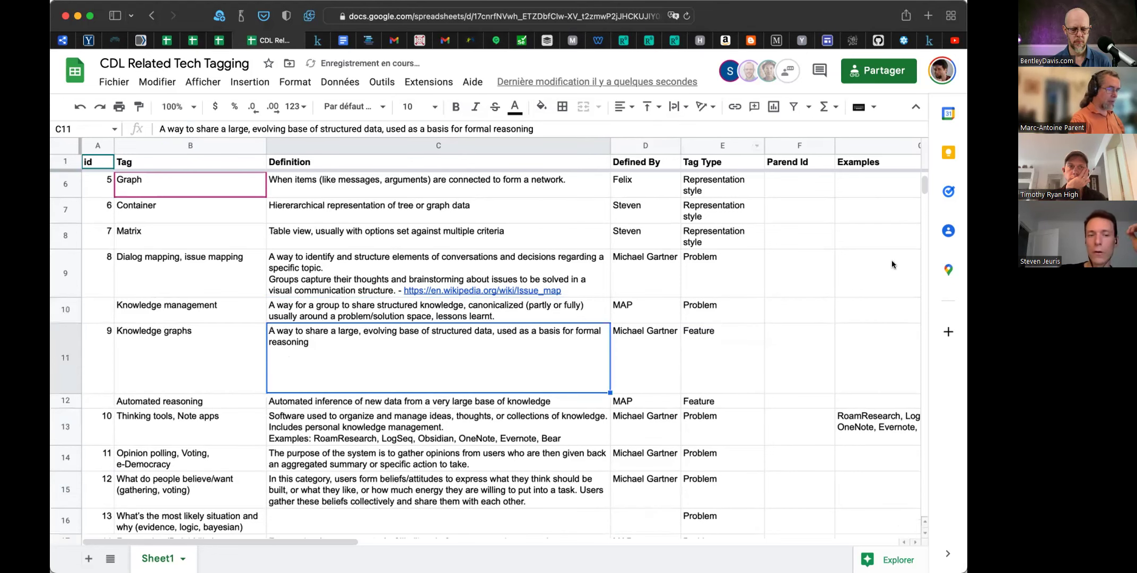
click(844, 316)
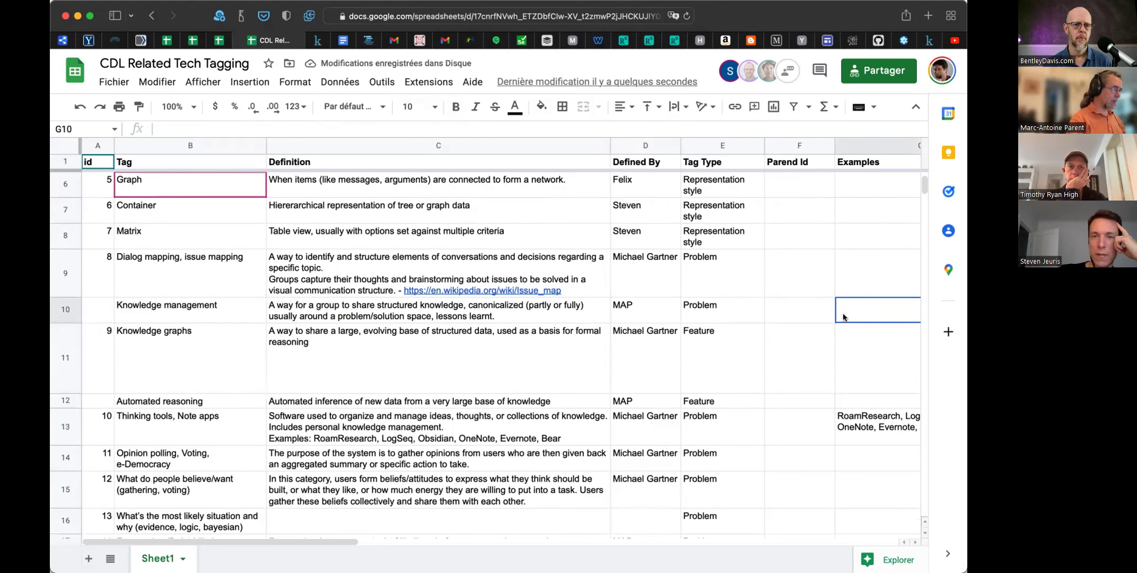
key(super+v)
key(Down)
key(Left)
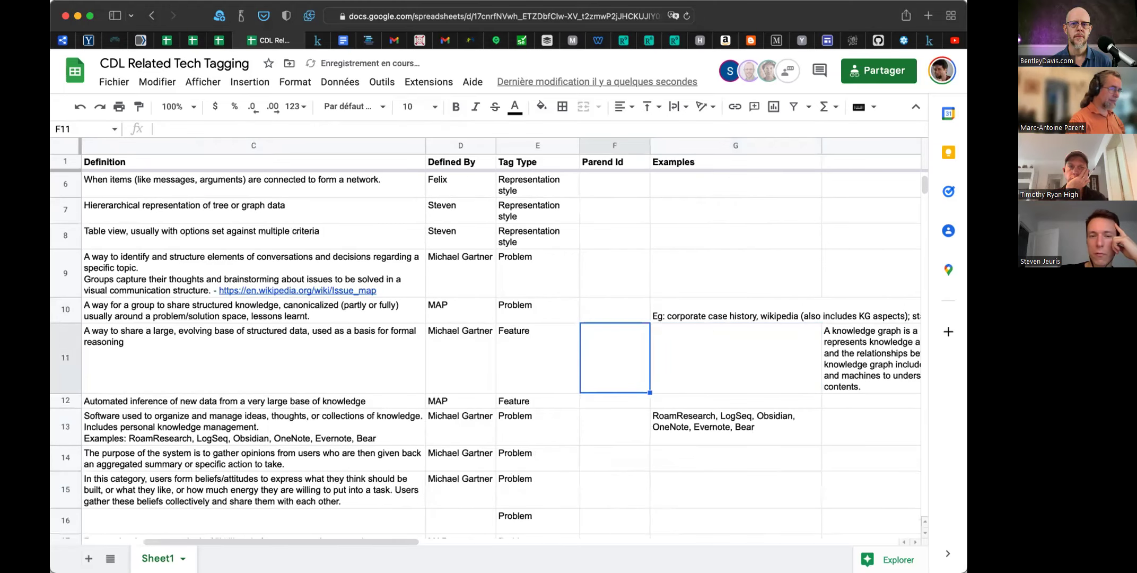
key(Left)
key(Left)
key(Left)
key(Left)
key(Left)
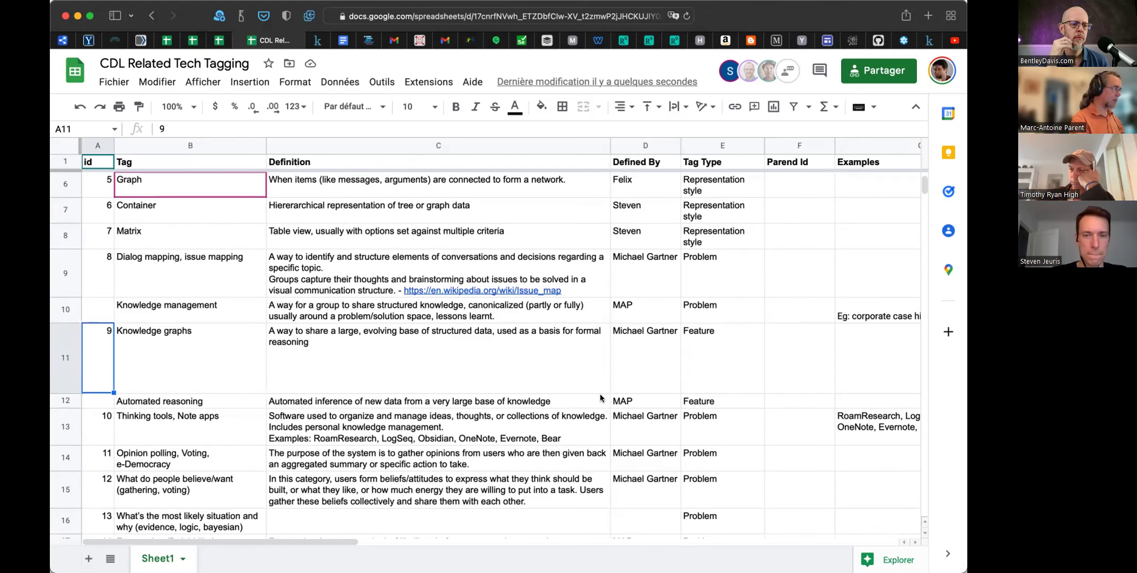
- Delete column A, the id column, with Supprimer la colonne
scroll(601, 398, up, 5)
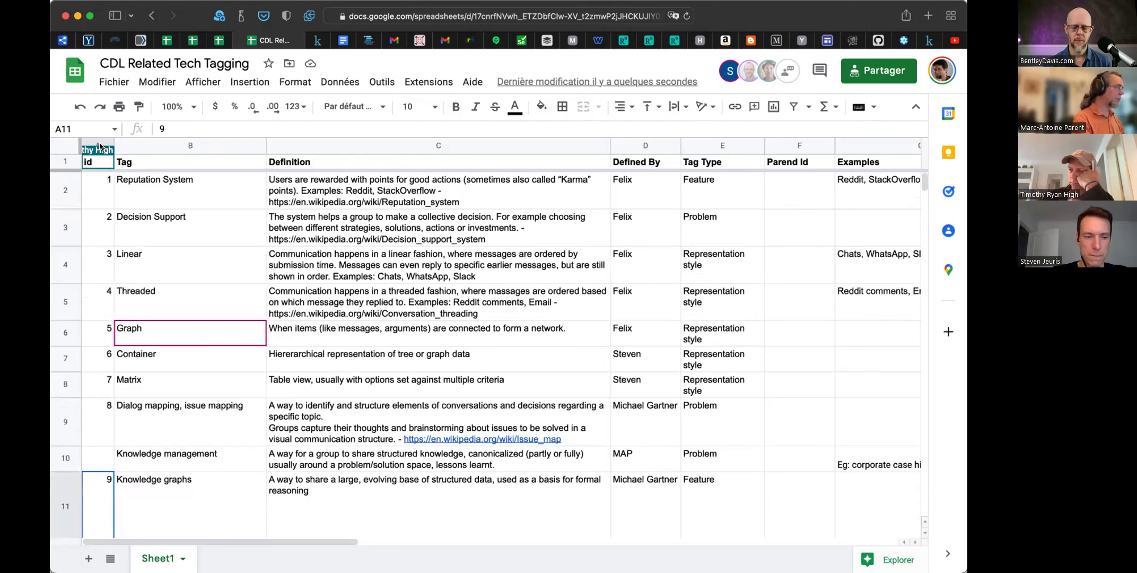
click(99, 144)
right_click(98, 141)
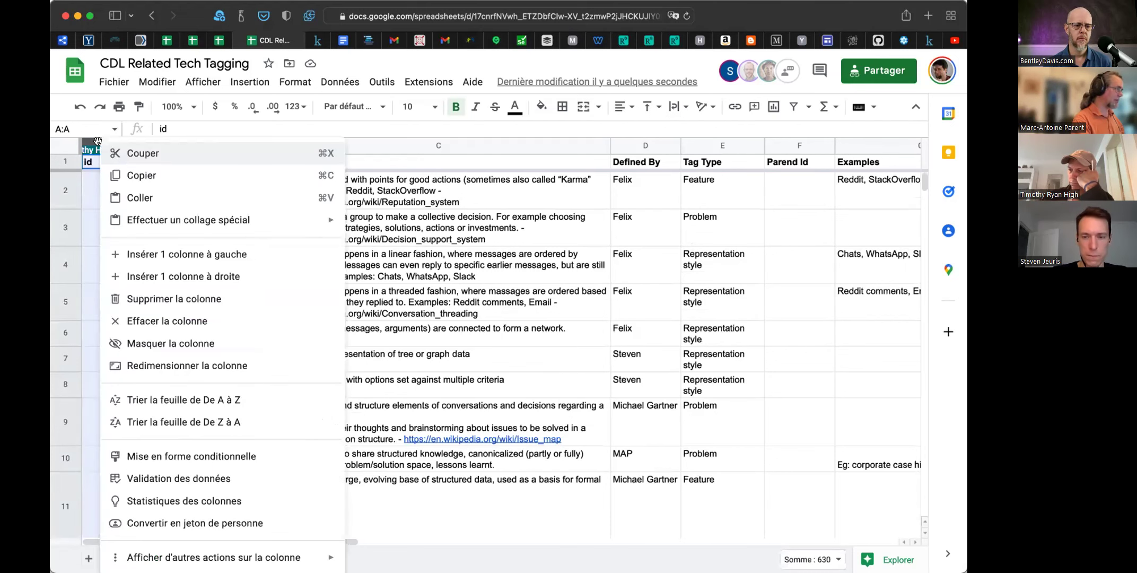
click(98, 140)
right_click(97, 141)
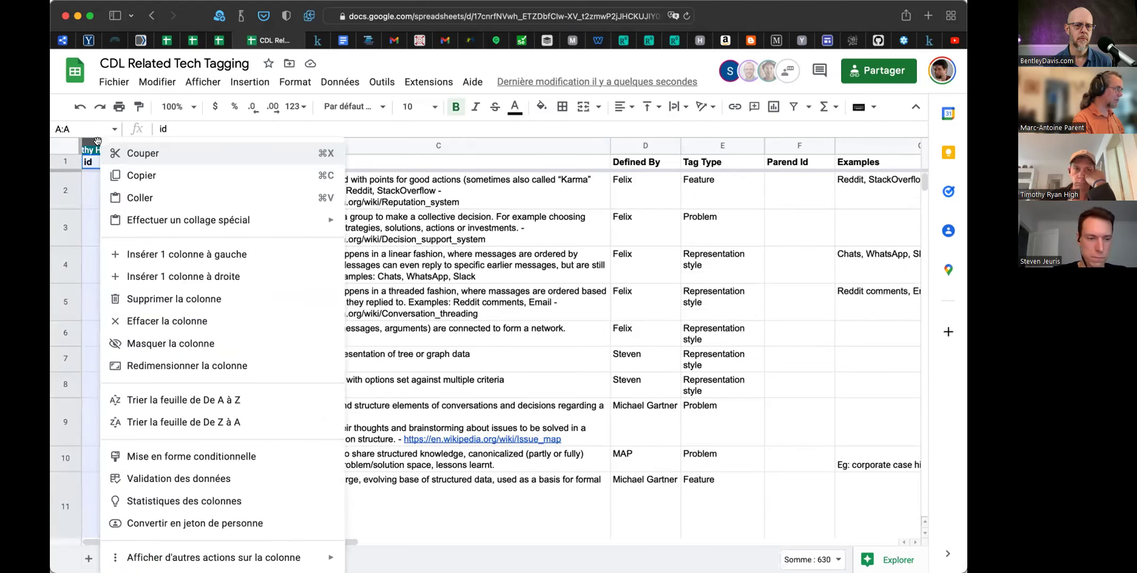
click(129, 296)
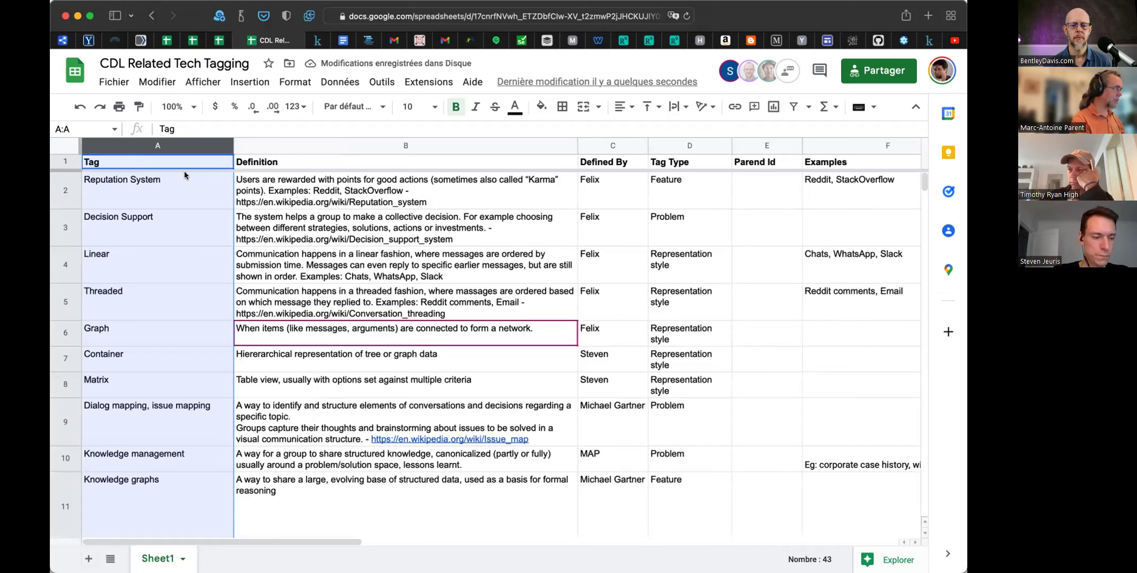
- Select across the table's columns and browse the Données menu, closing it without sorting
drag(172, 151, 876, 147)
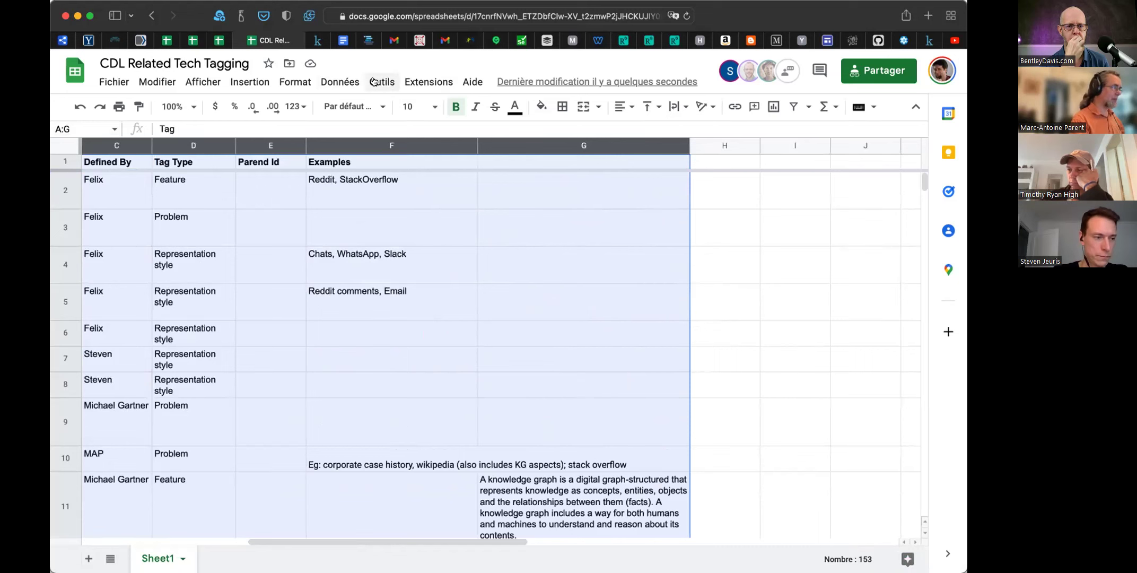
click(345, 85)
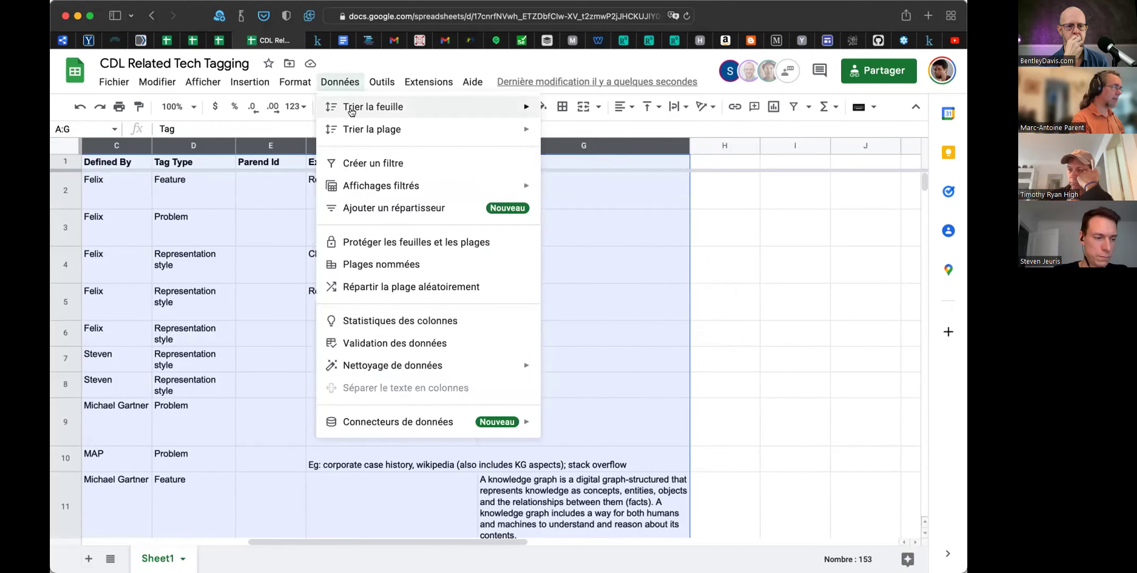
mouse_move(350, 109)
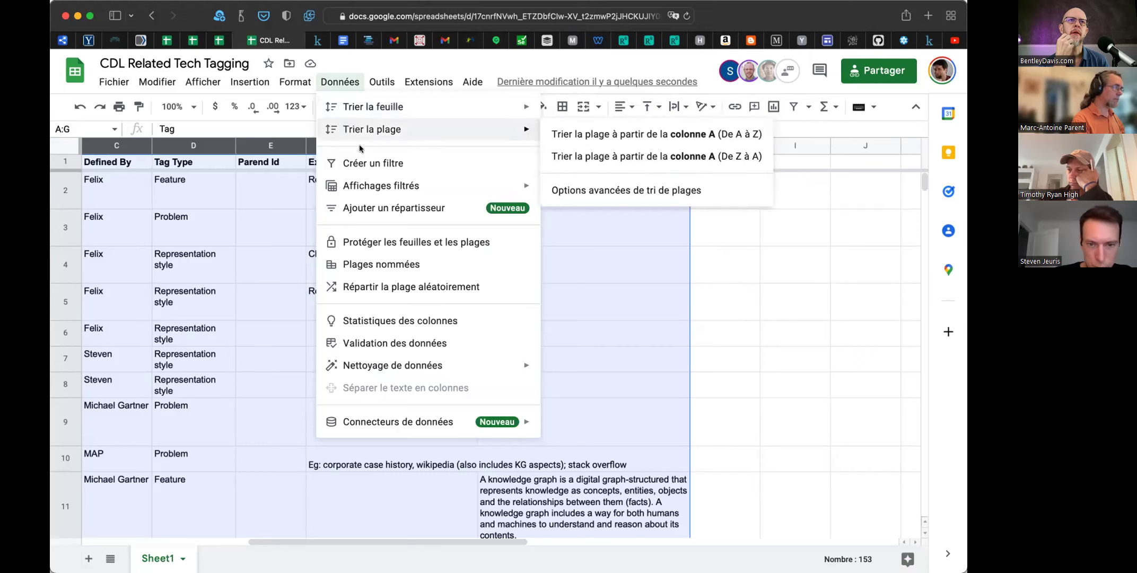
mouse_move(356, 184)
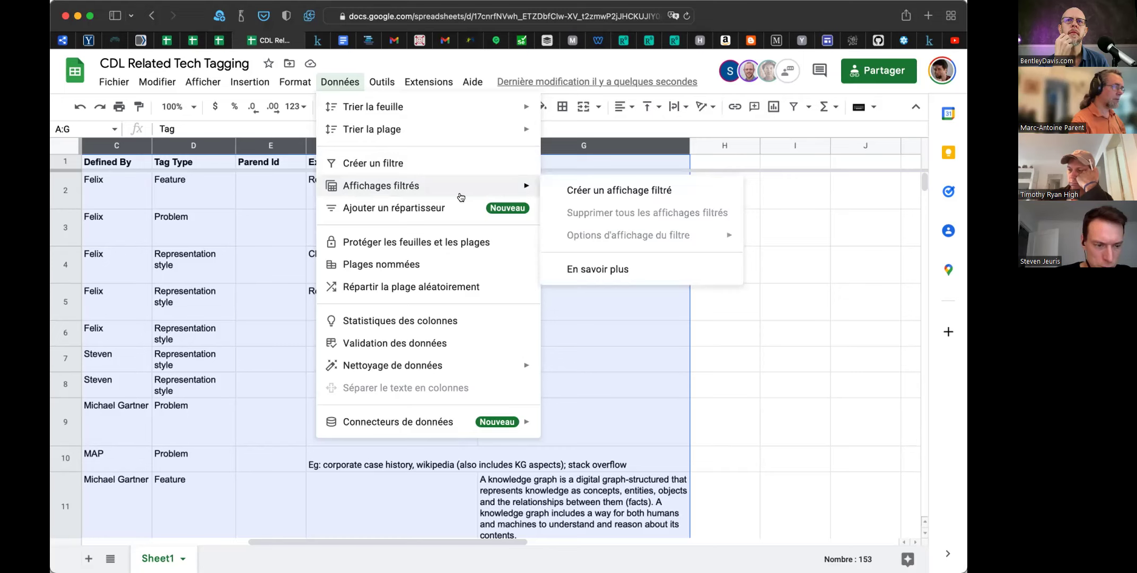
mouse_move(466, 116)
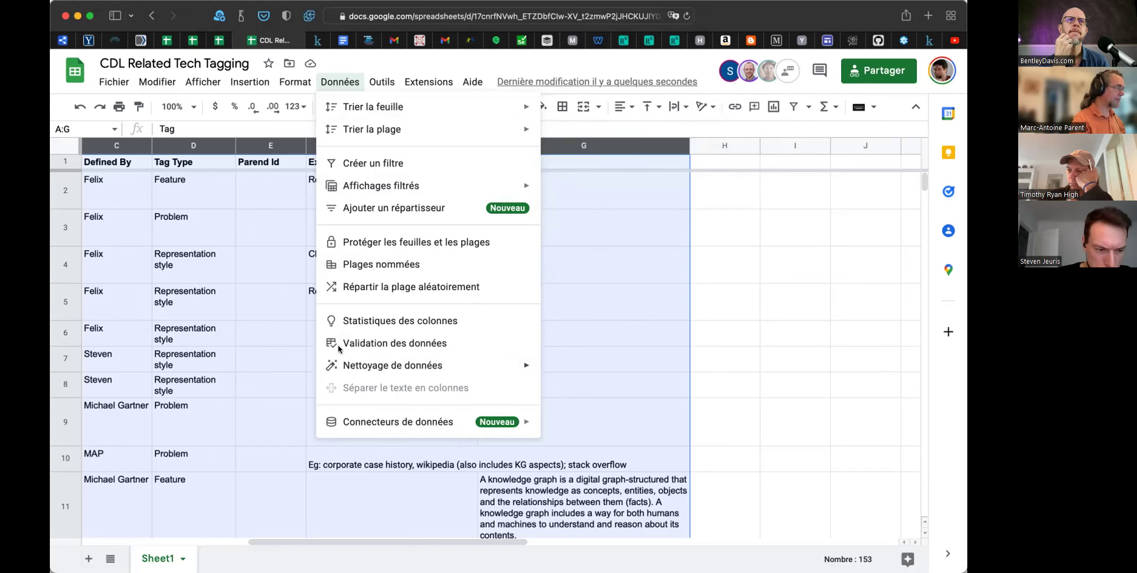
click(231, 326)
scroll(177, 237, left, 5)
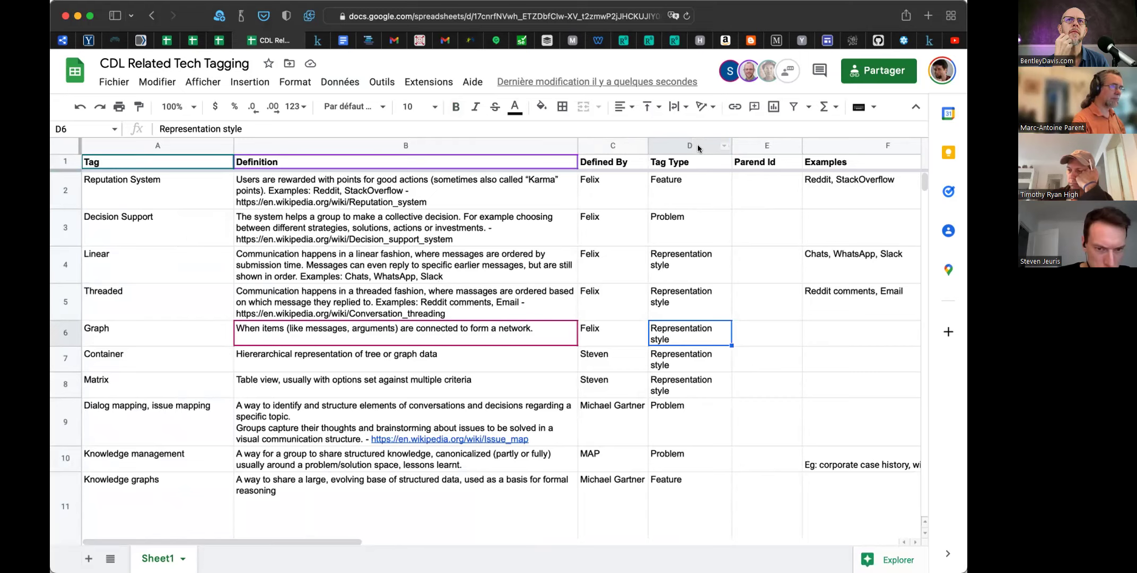
- Create a filter on the table and sort it A → Z by Tag Type
click(722, 146)
key(super+c)
click(723, 146)
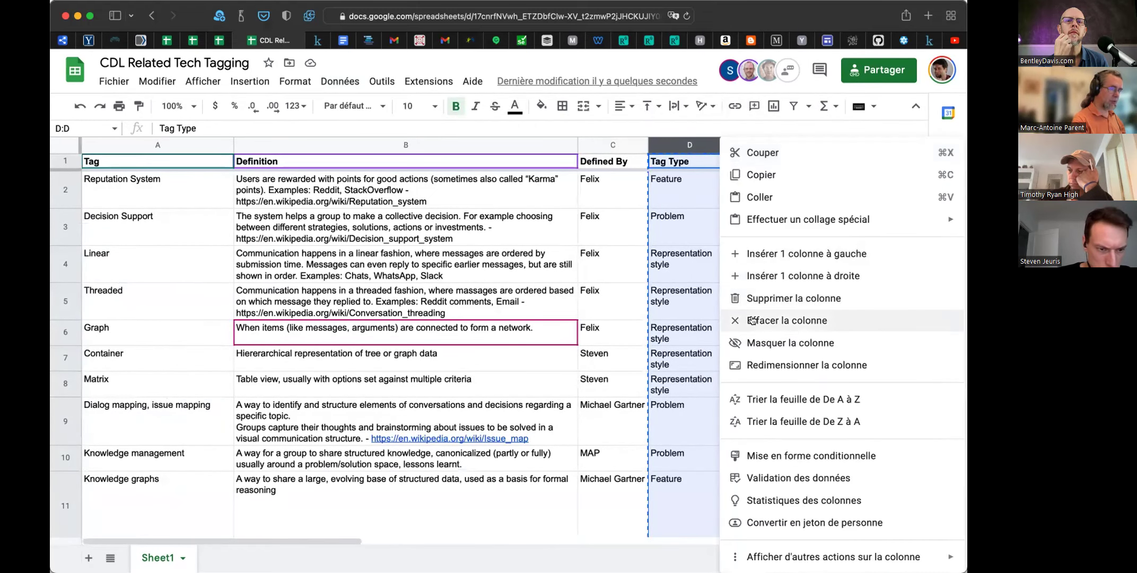
click(779, 399)
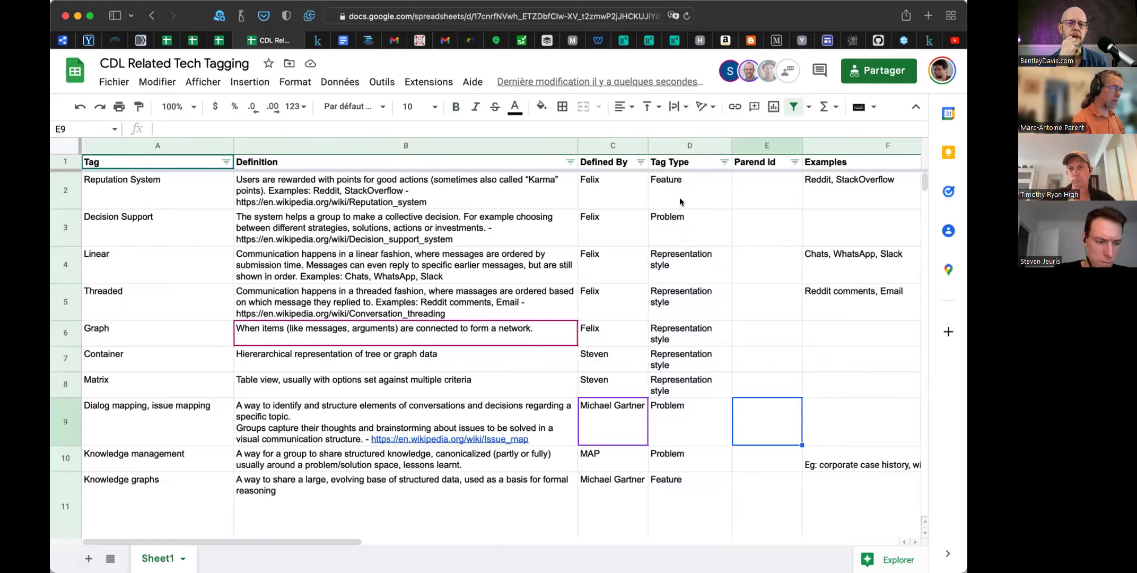
click(215, 179)
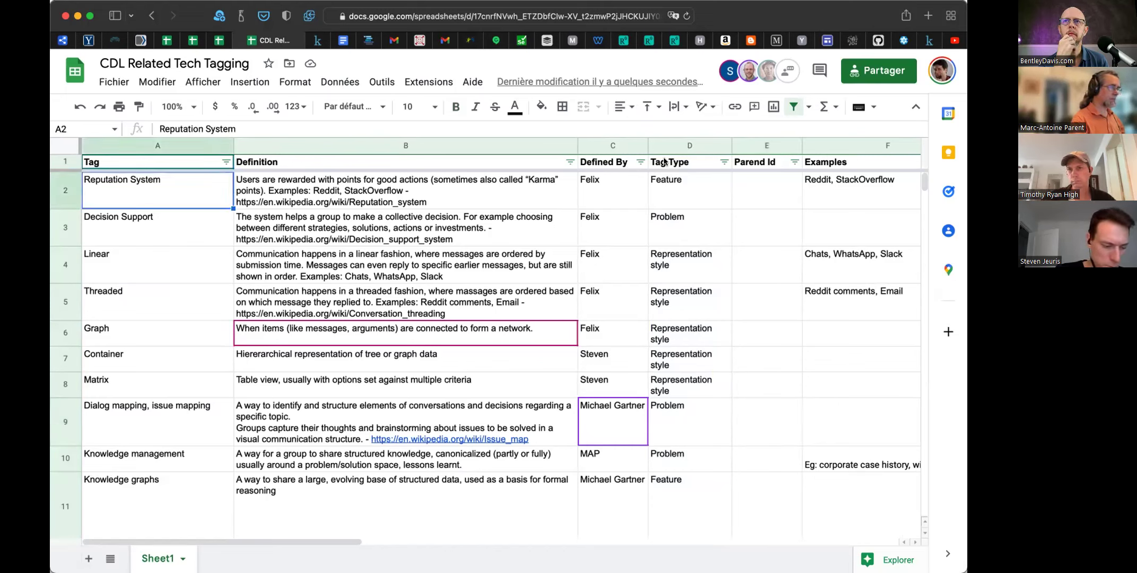
click(725, 161)
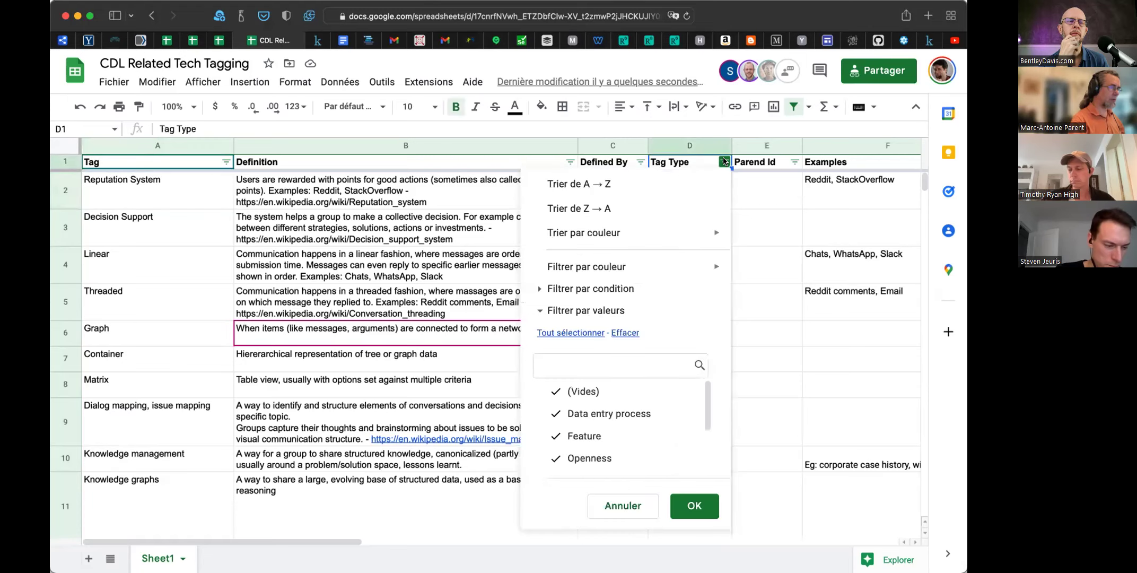
click(711, 186)
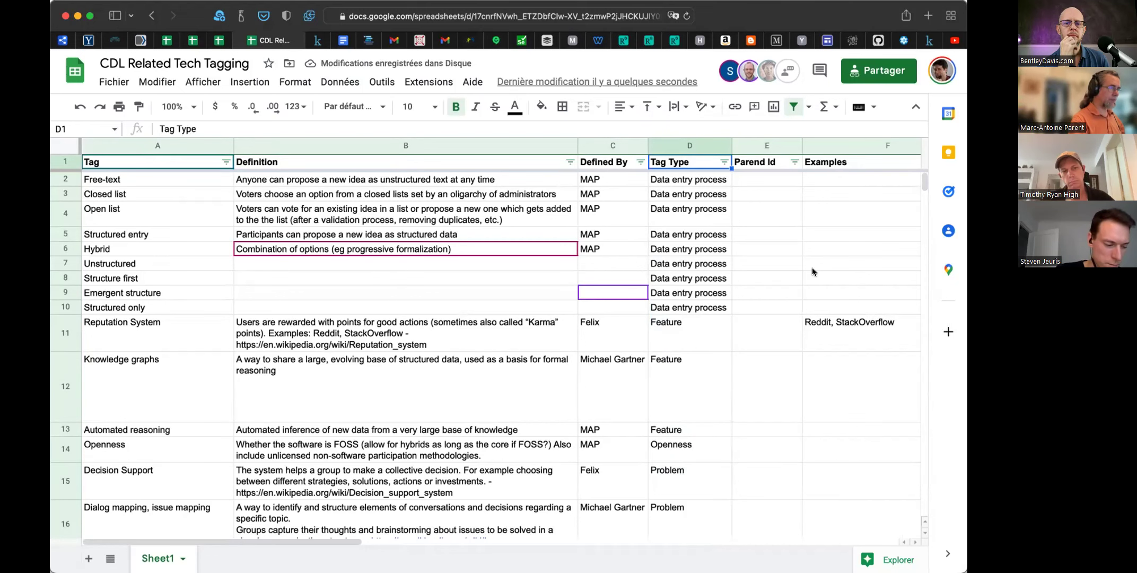
key(Right)
key(Left)
key(Left)
key(Left)
key(Left)
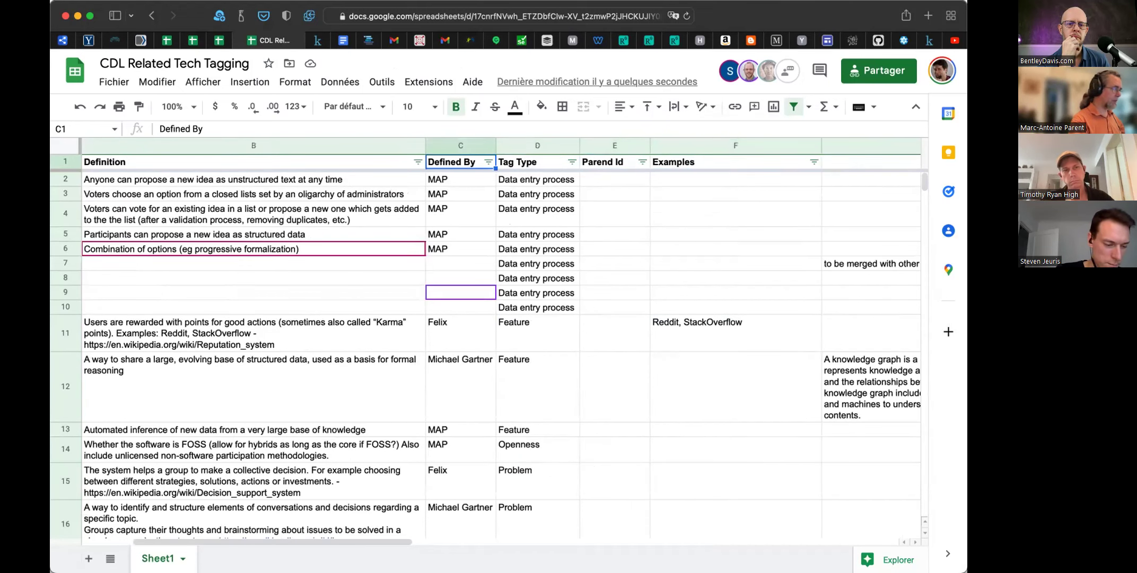
click(675, 324)
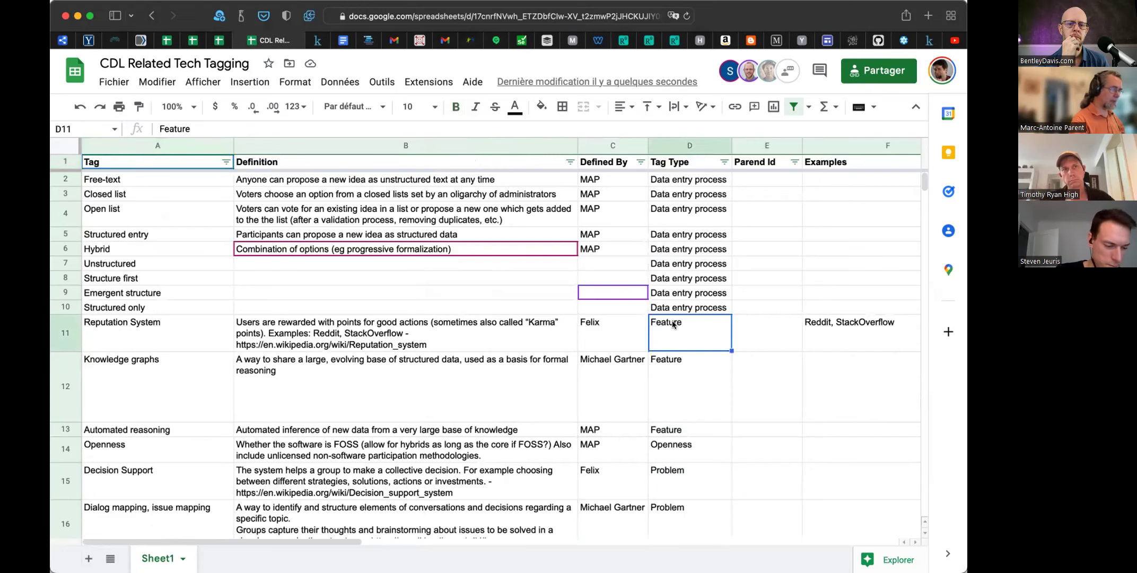
scroll(673, 325, down, 2)
scroll(672, 325, down, 8)
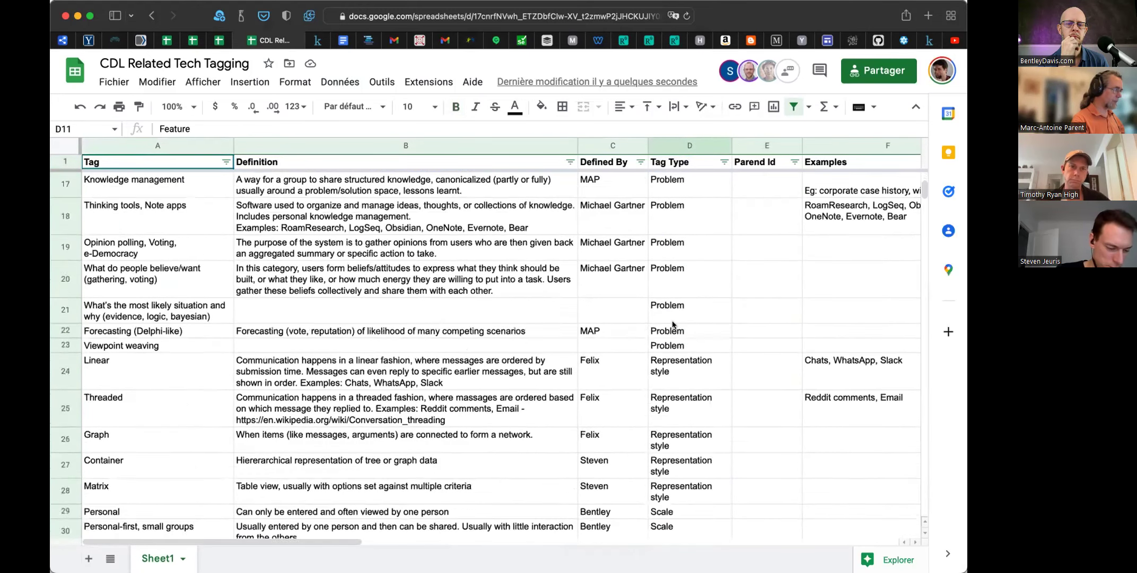
click(669, 278)
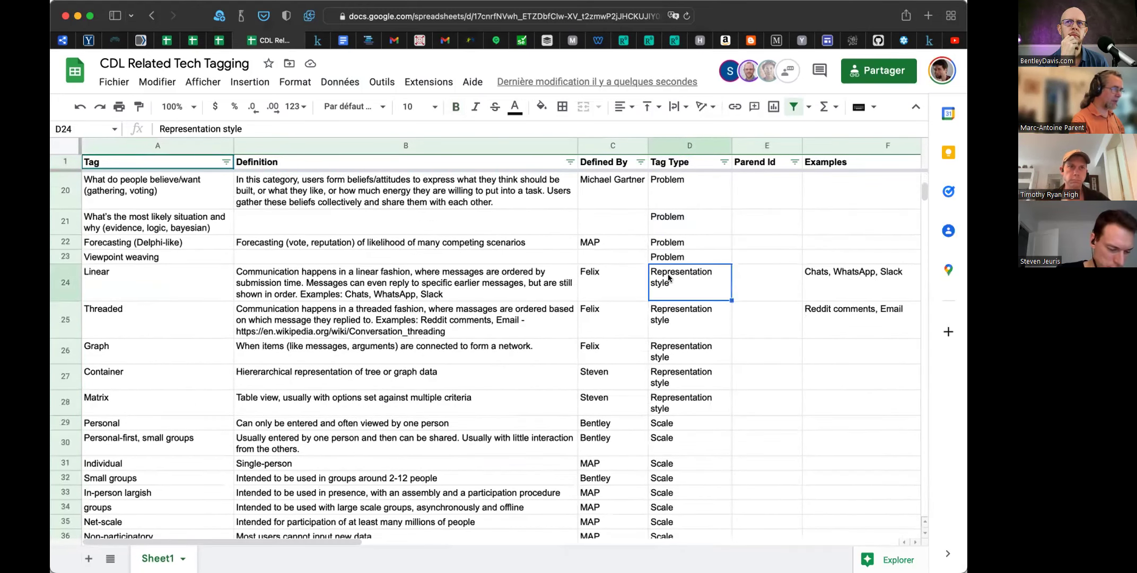
key(Left)
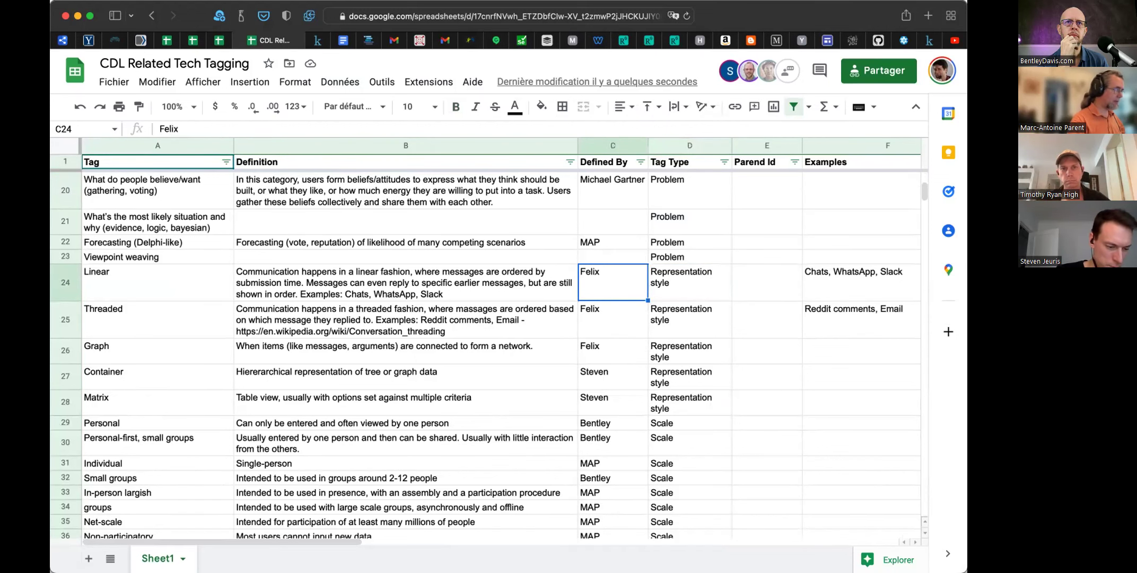
key(Down)
key(Down)
key(Down)
key(Down)
key(Down)
key(Down)
key(Down)
key(Down)
key(Down)
key(Down)
key(Down)
key(Down)
key(Down)
key(Down)
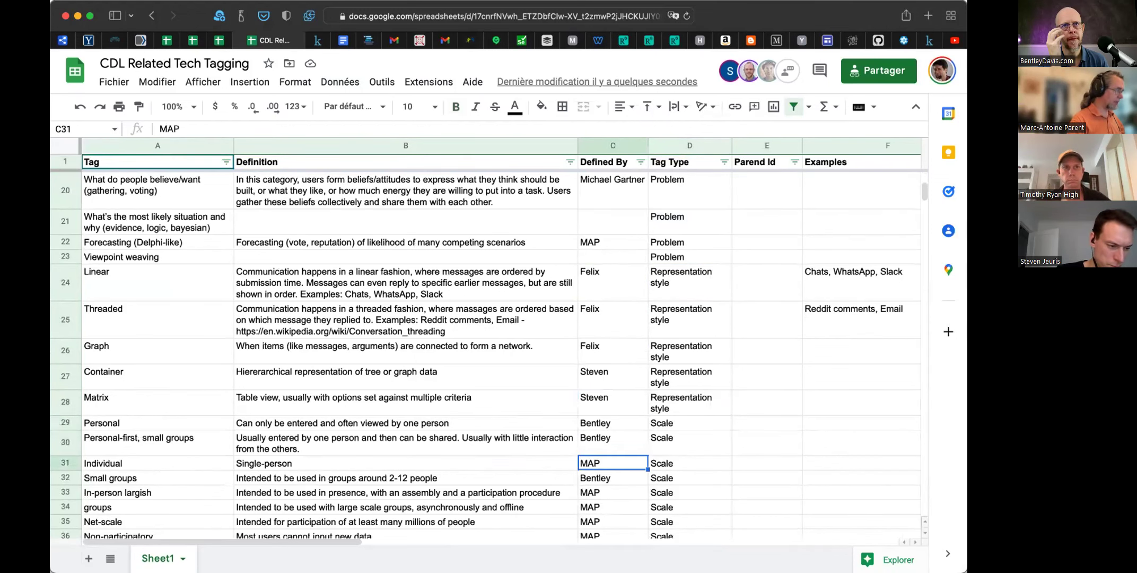
key(Down)
key(Down)
key(Down)
key(Down)
key(Down)
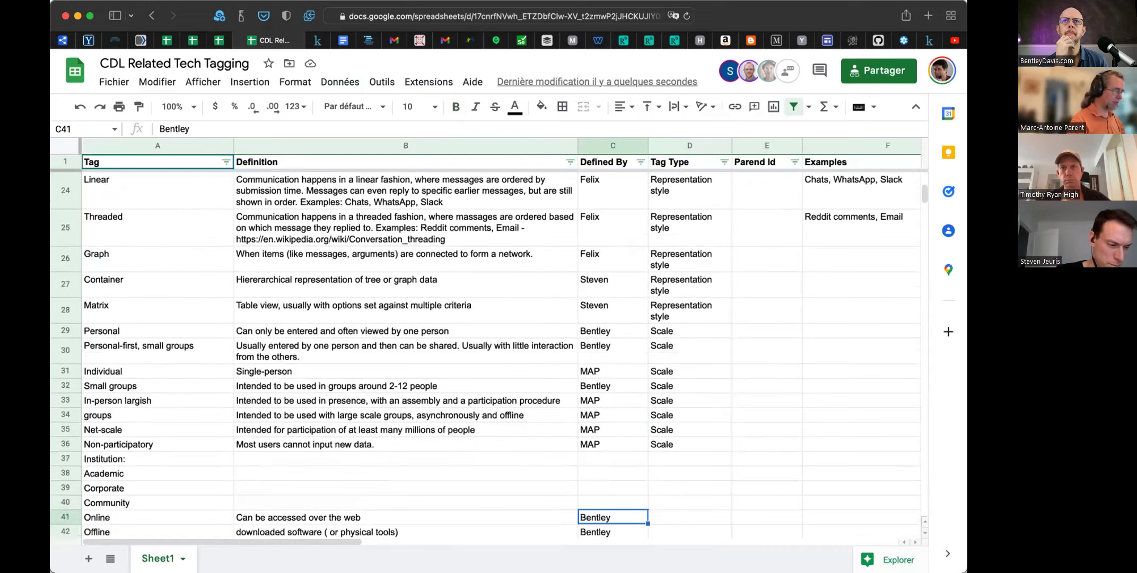
key(Up)
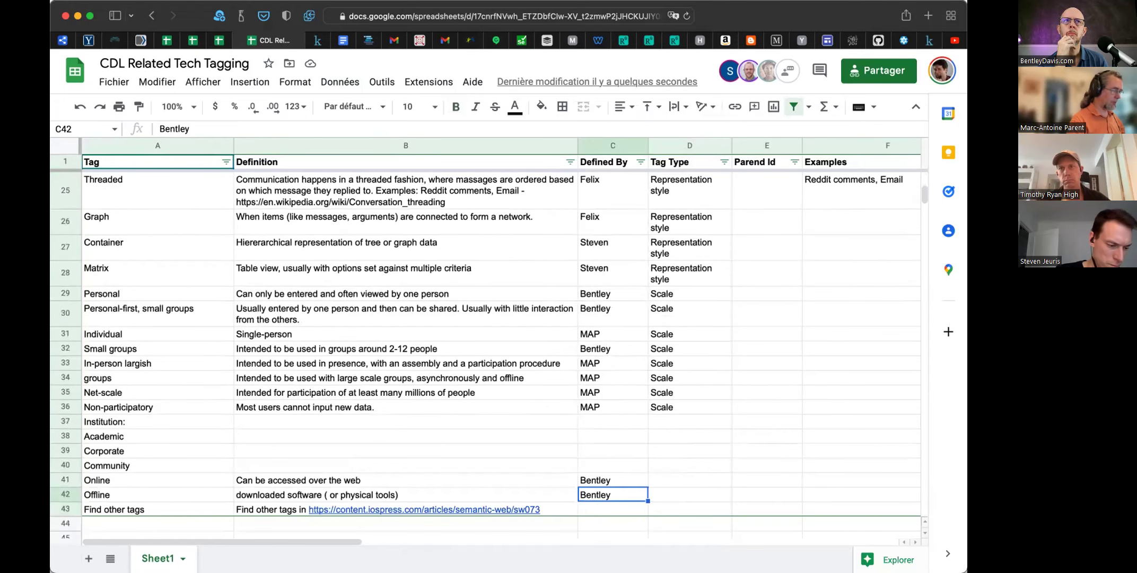
scroll(672, 268, up, 10)
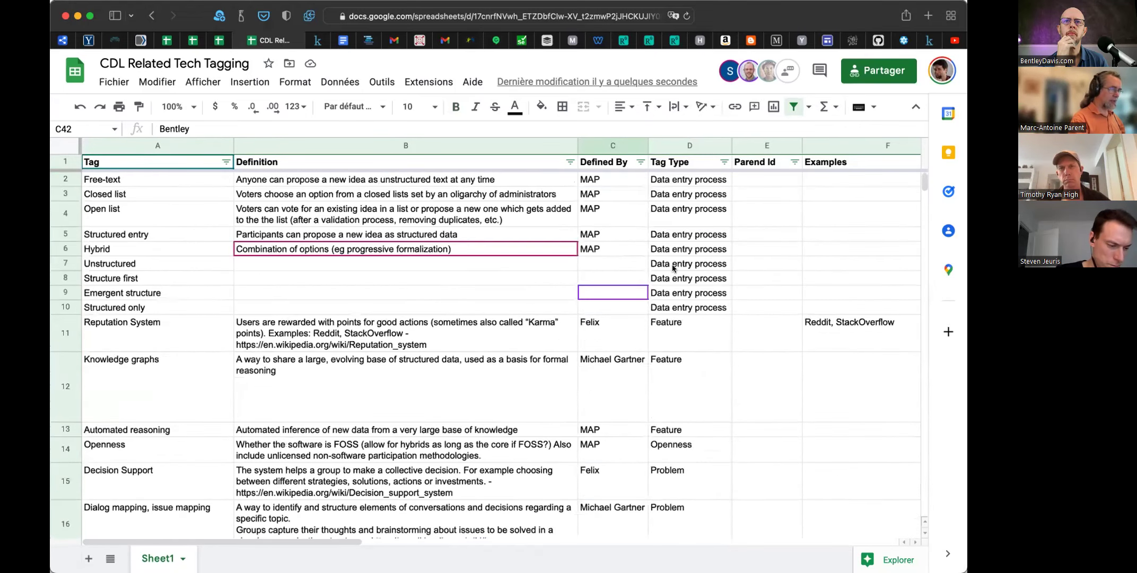
scroll(677, 377, down, 5)
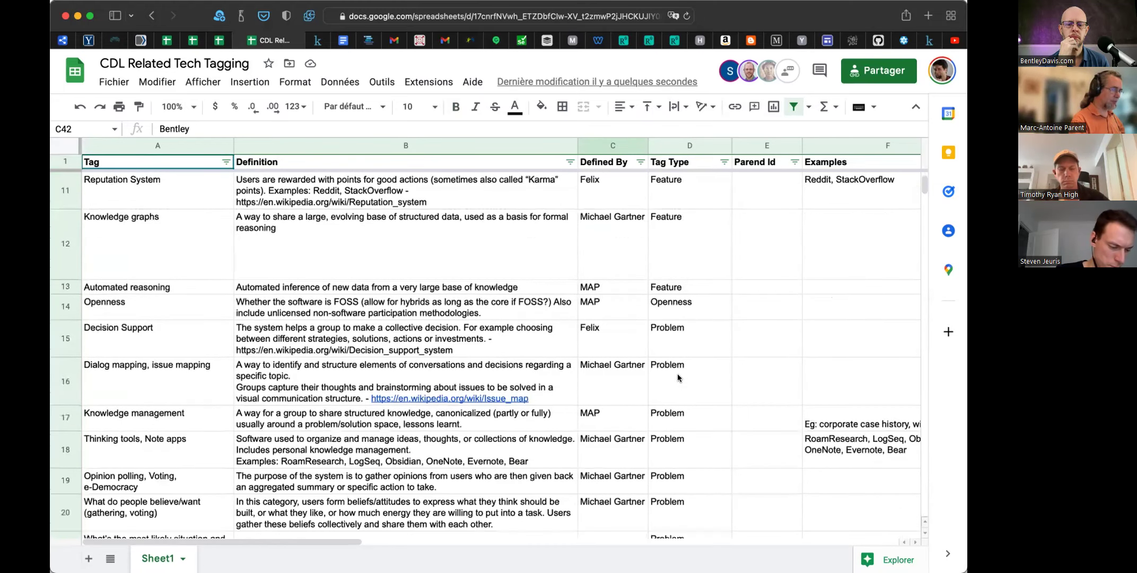
scroll(678, 377, up, 1)
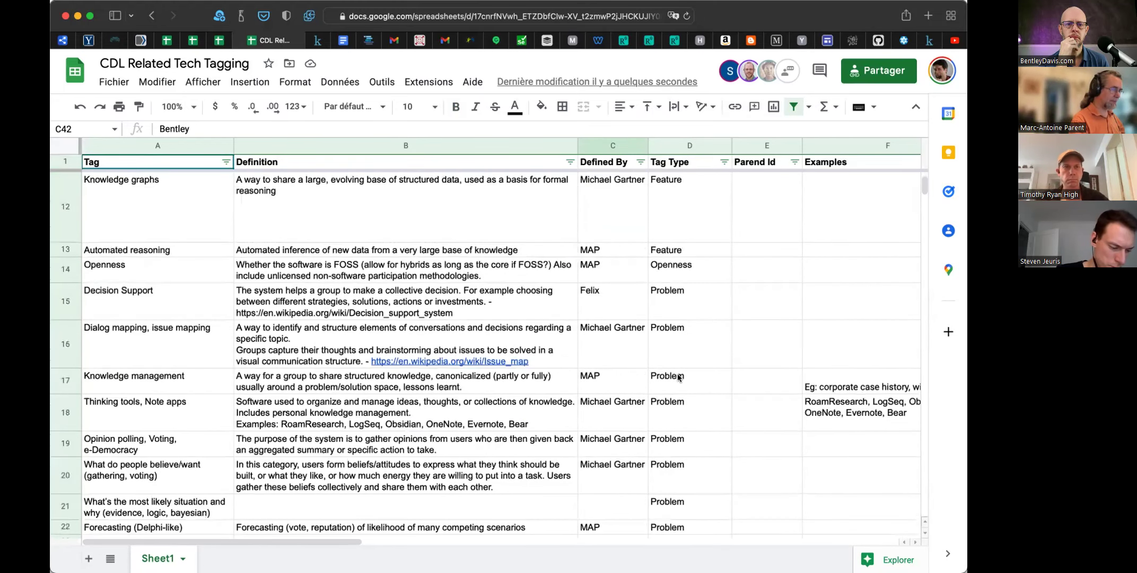
click(508, 318)
key(Left)
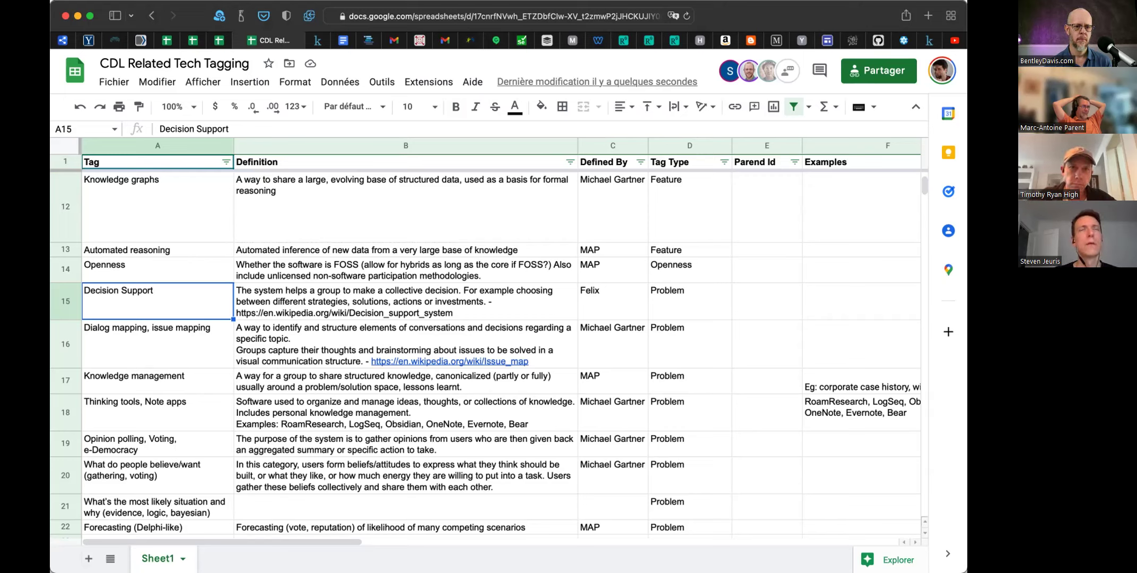
key(Right)
key(Right)
key(Right)
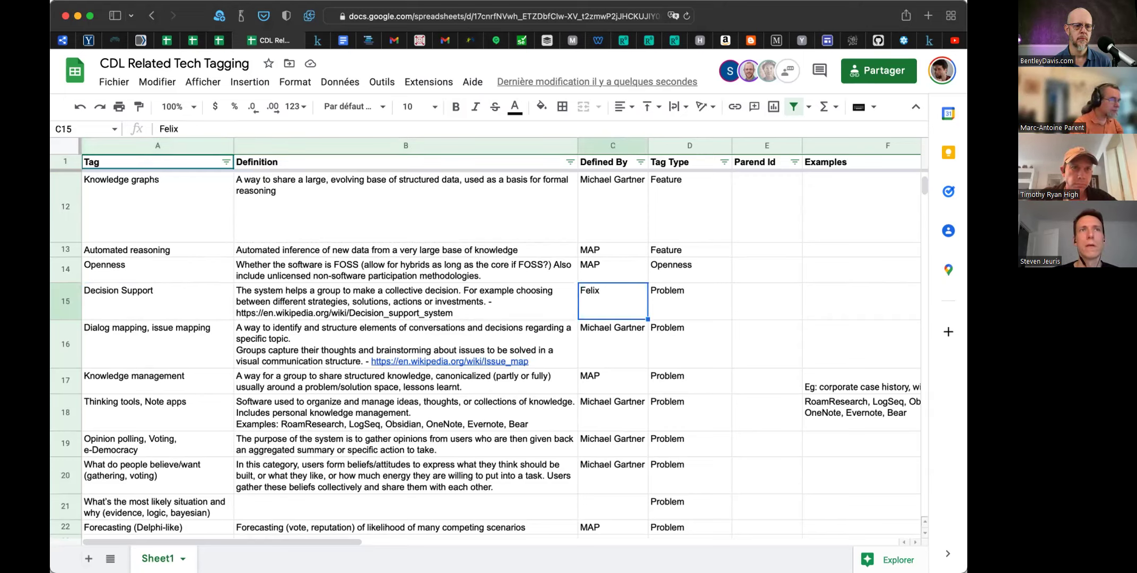
click(689, 344)
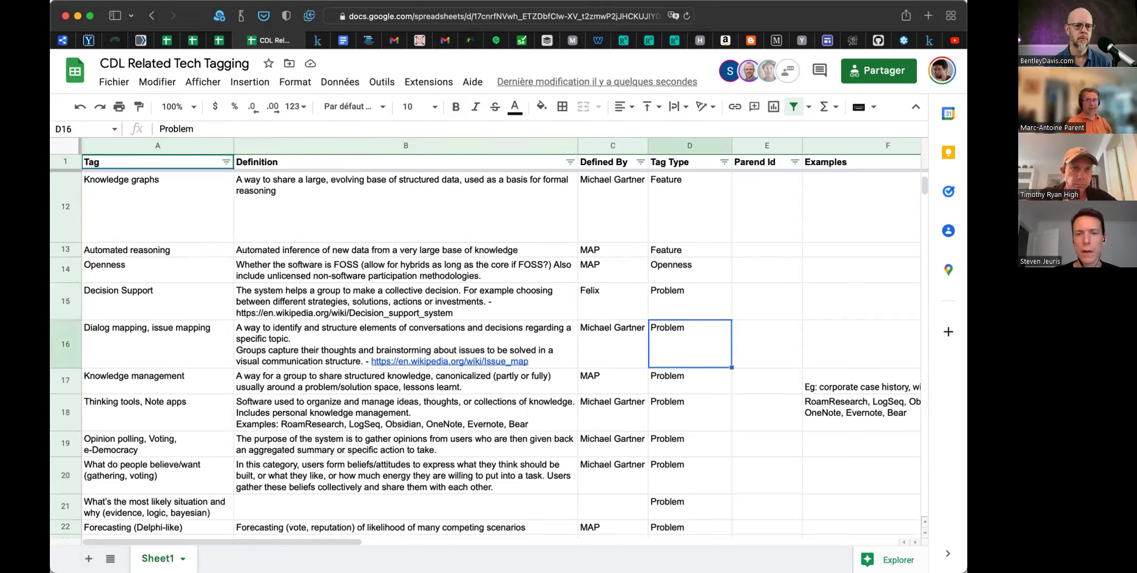